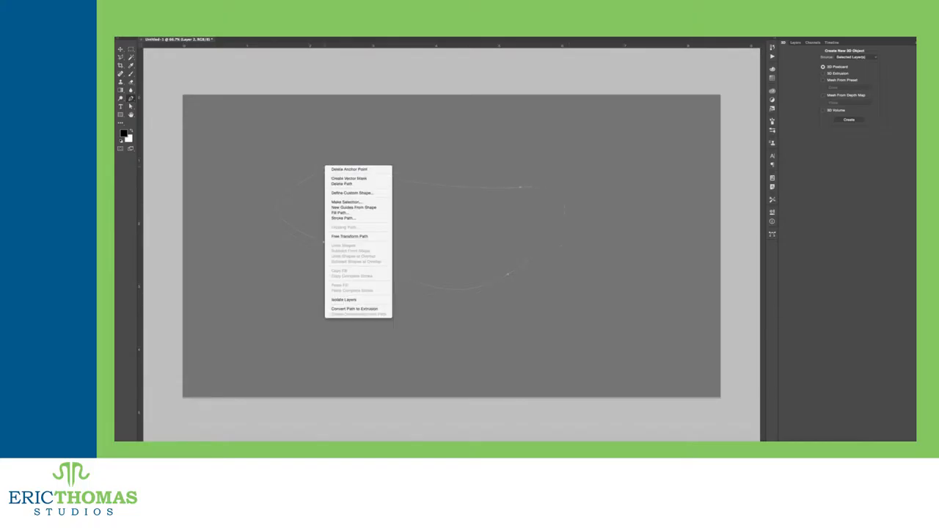
Show the Paths panel listing the newly drawn closed work path.
left_click(319, 194)
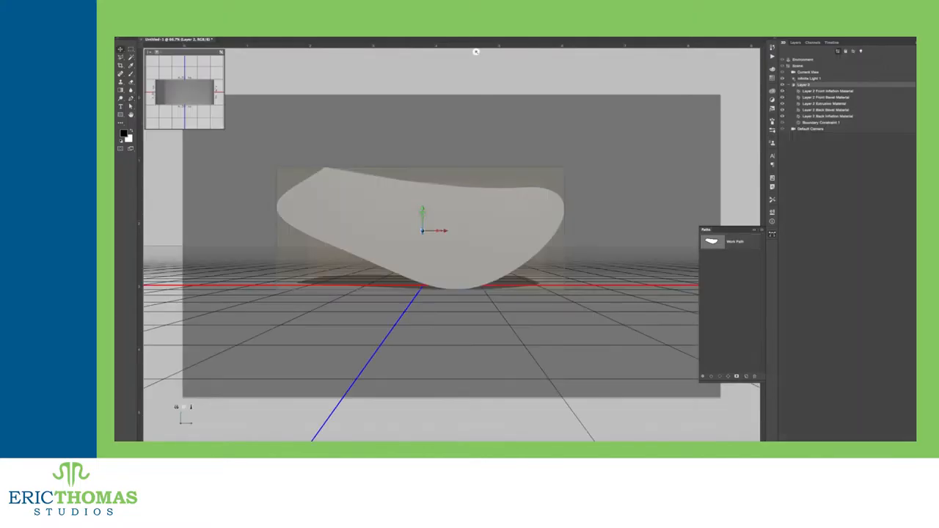
Undo the test rotation and extrusion back to the flat layer.
left_click_drag(430, 239, 434, 235)
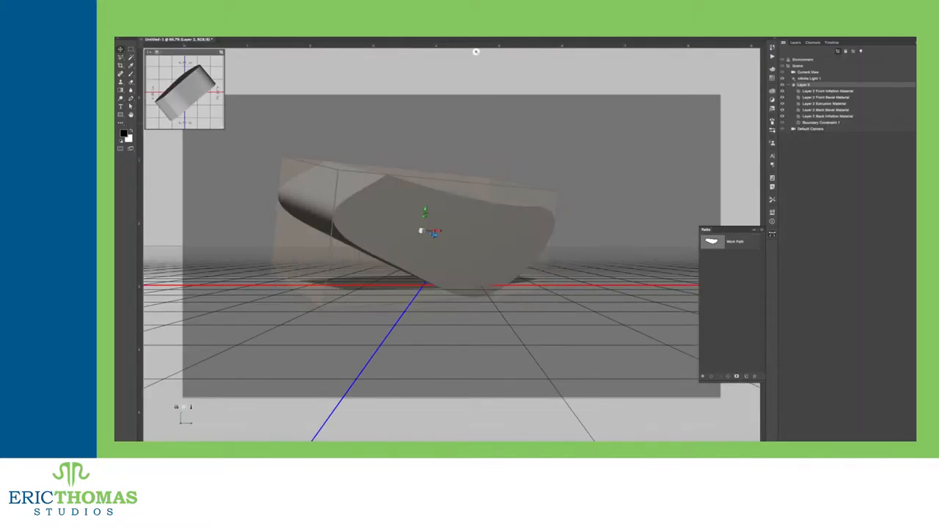
key("ctrl+z")
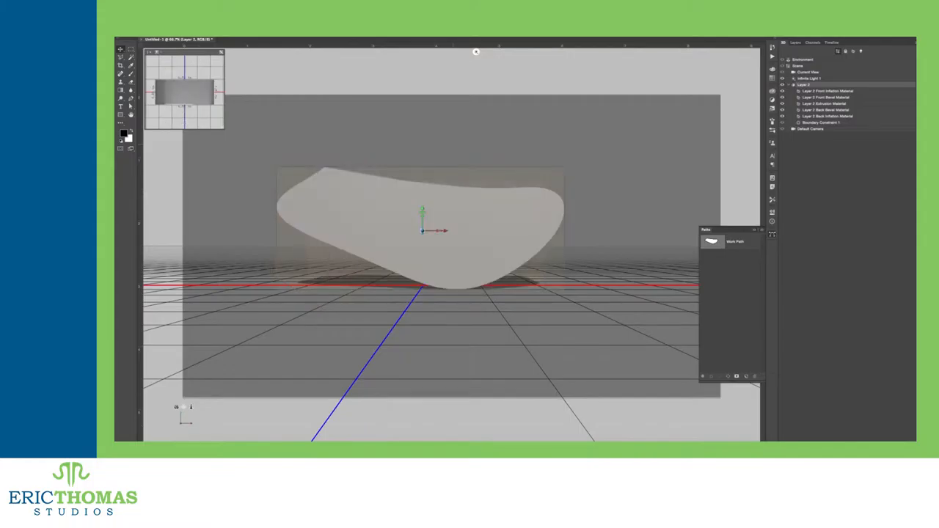
key("ctrl+z")
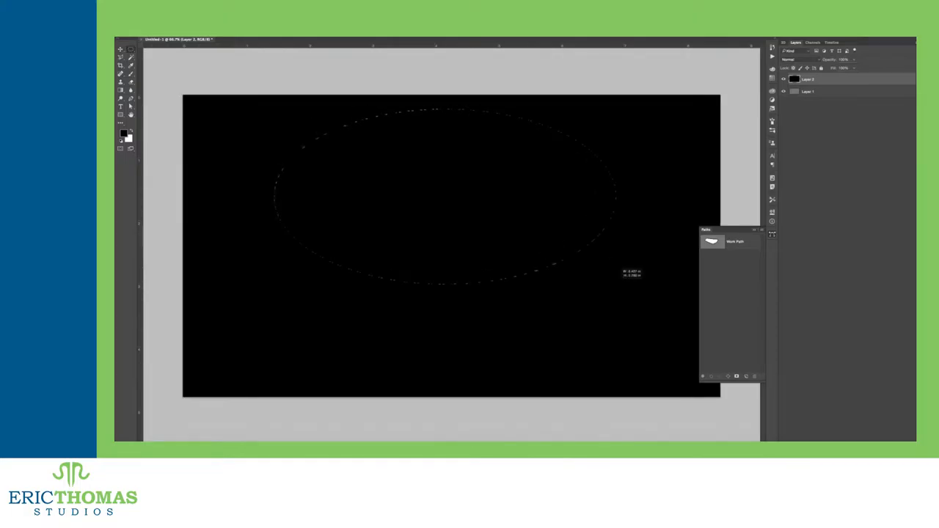
Try extruding the elliptical selection into a 3D object from the 3D panel.
left_click(783, 42)
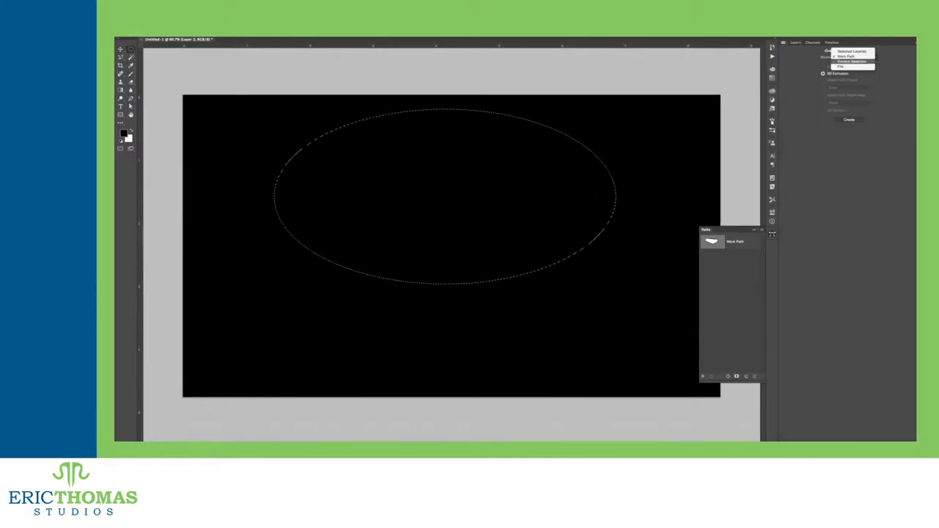
left_click(849, 120)
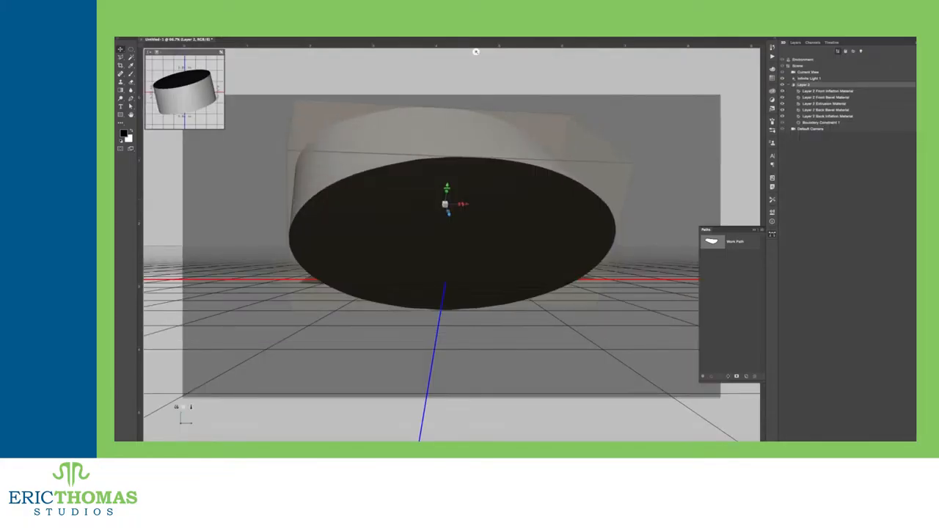
left_click(797, 43)
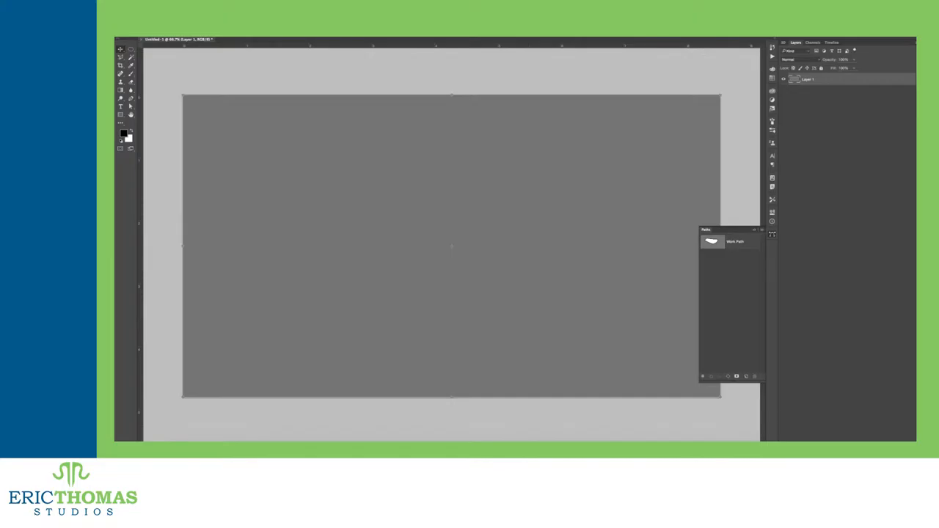
Create a 3D layer from file, choosing the Untitled.obj model.
left_click(851, 51)
left_click(848, 119)
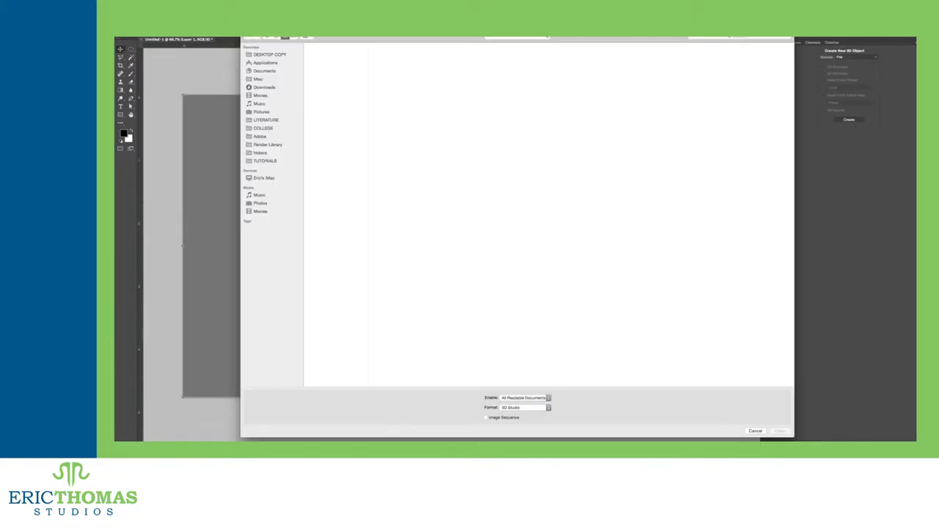
scroll(334, 220, "down", 10)
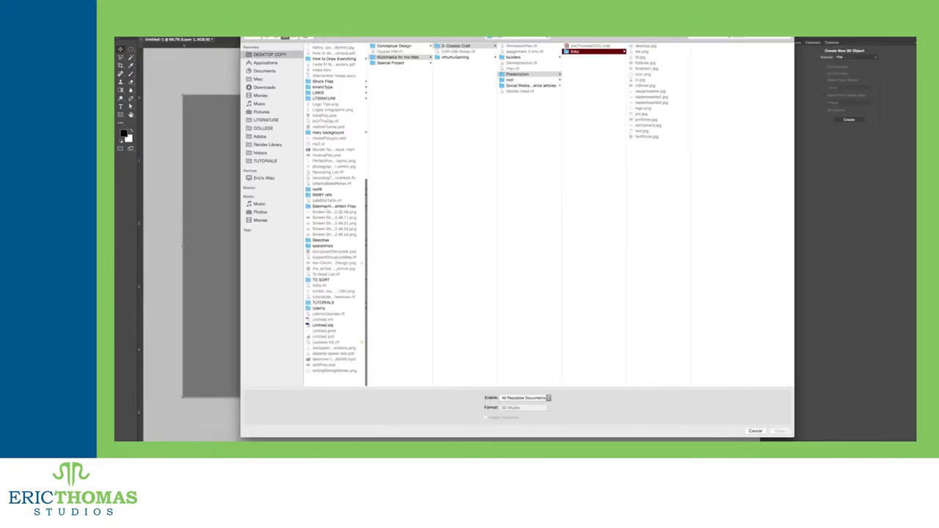
left_click(323, 338)
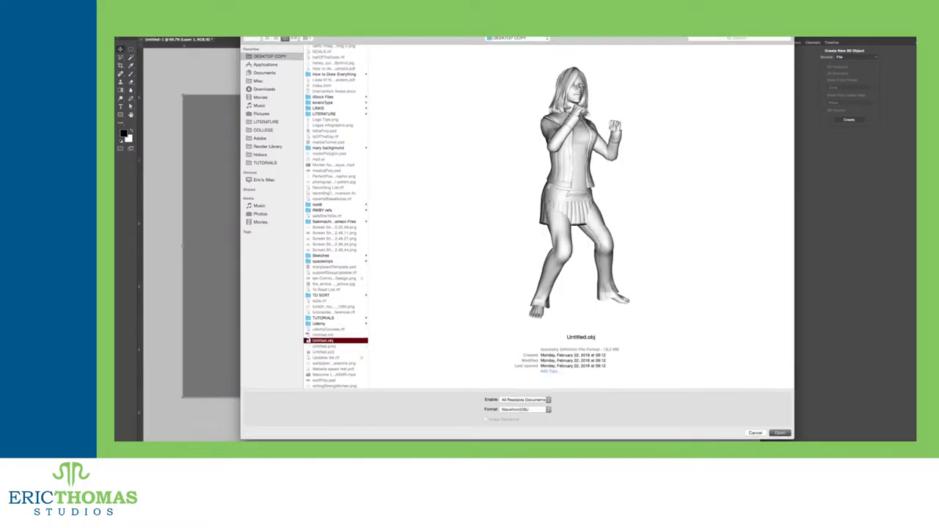
key("Return")
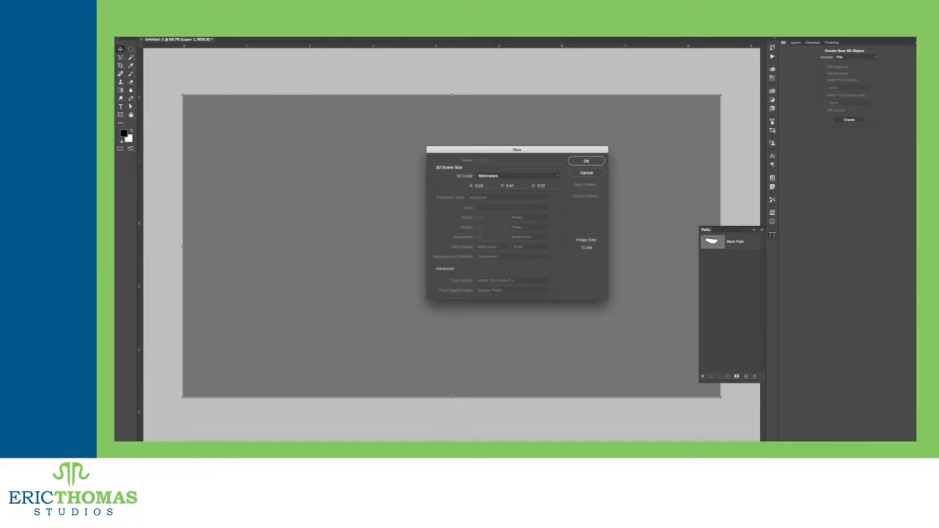
Dismiss the scene size settings, inspect the box from above, close the Paths panel and undo back to the flat black layer.
key("Return")
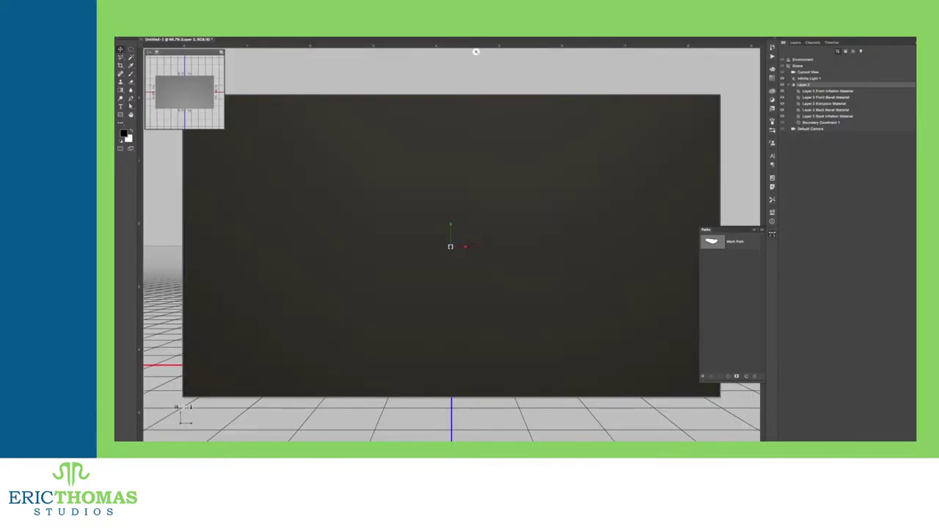
left_click(814, 72)
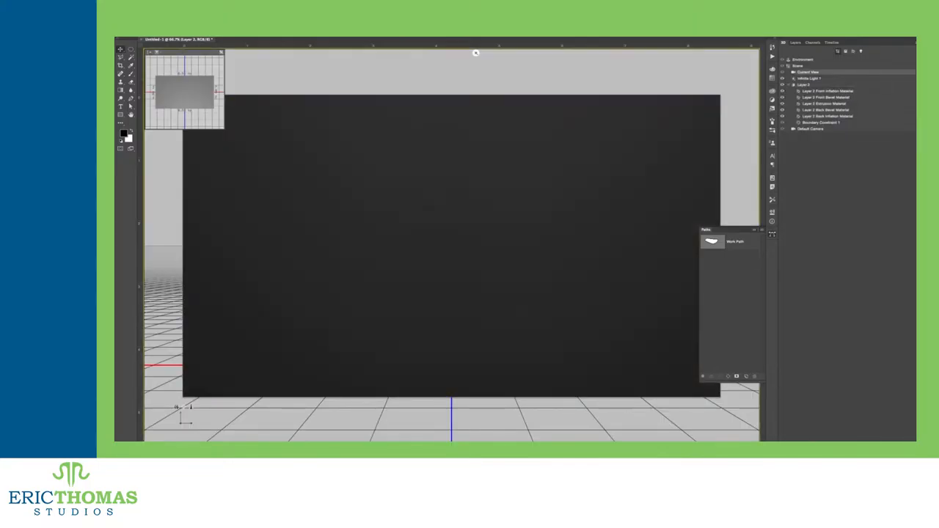
left_click(804, 66)
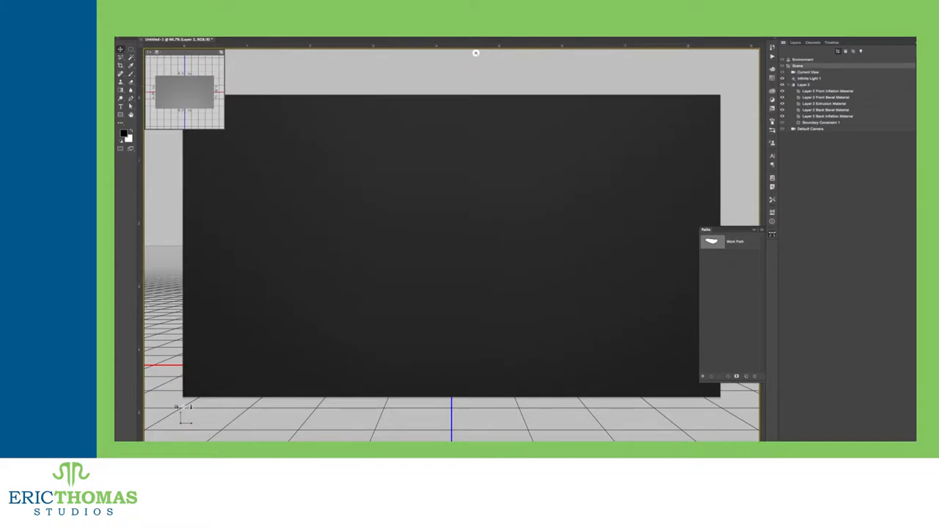
left_click_drag(476, 54, 756, 53)
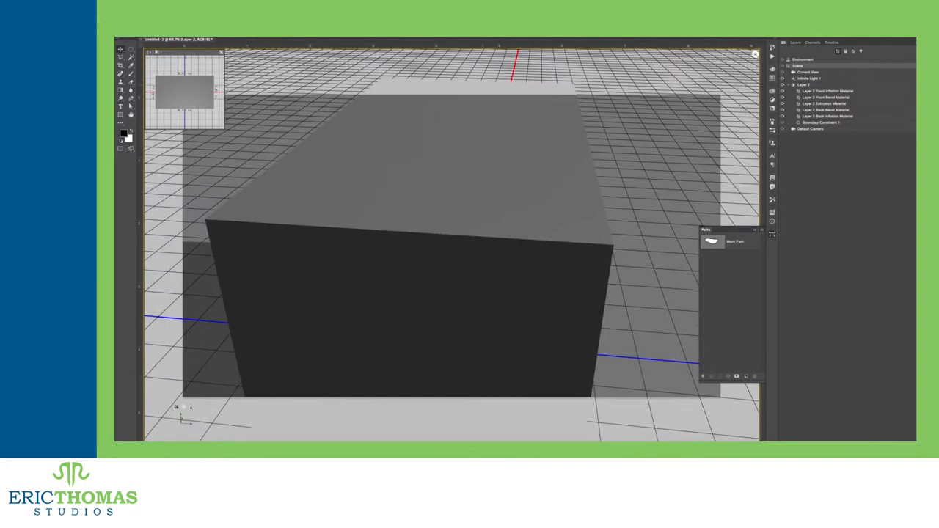
left_click(771, 233)
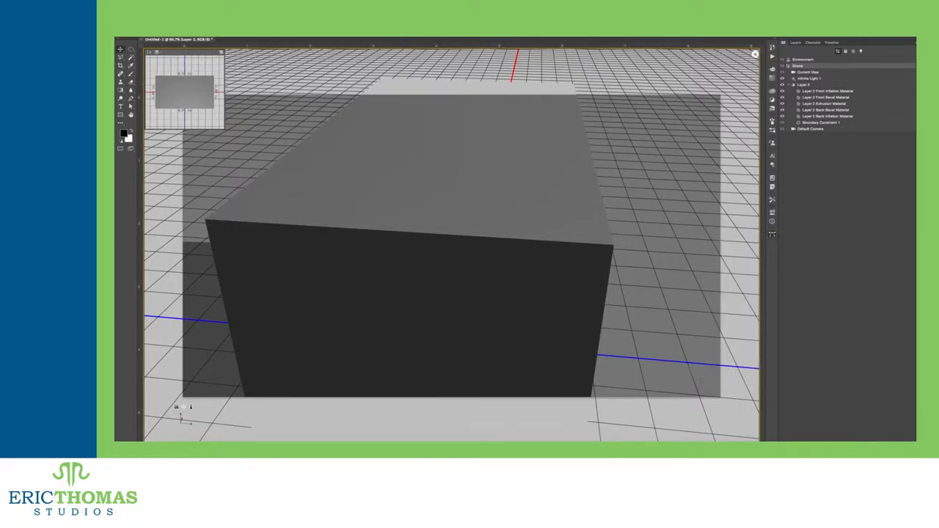
key("ctrl+z")
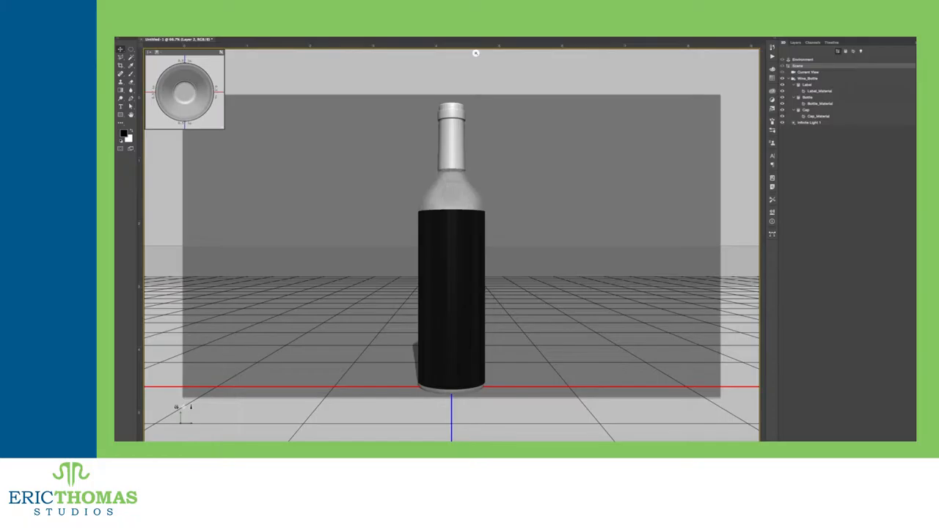
Fill the bottle's default texture with white, close it, and head to the render filters for clouds.
left_click(797, 42)
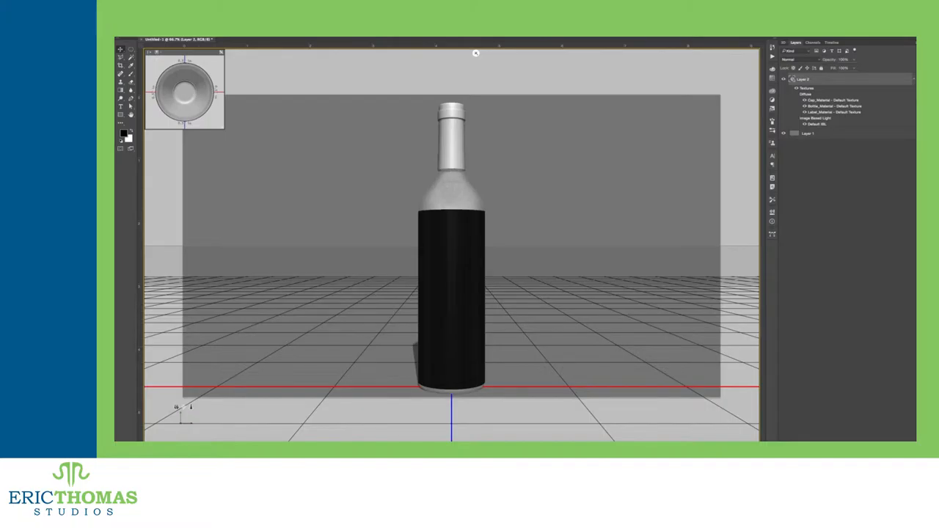
double_click(829, 108)
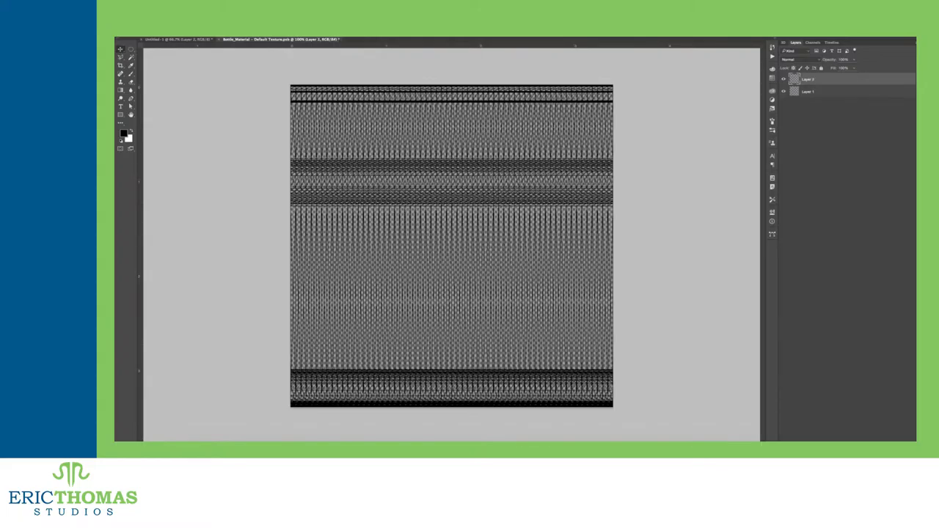
key("ctrl+BackSpace")
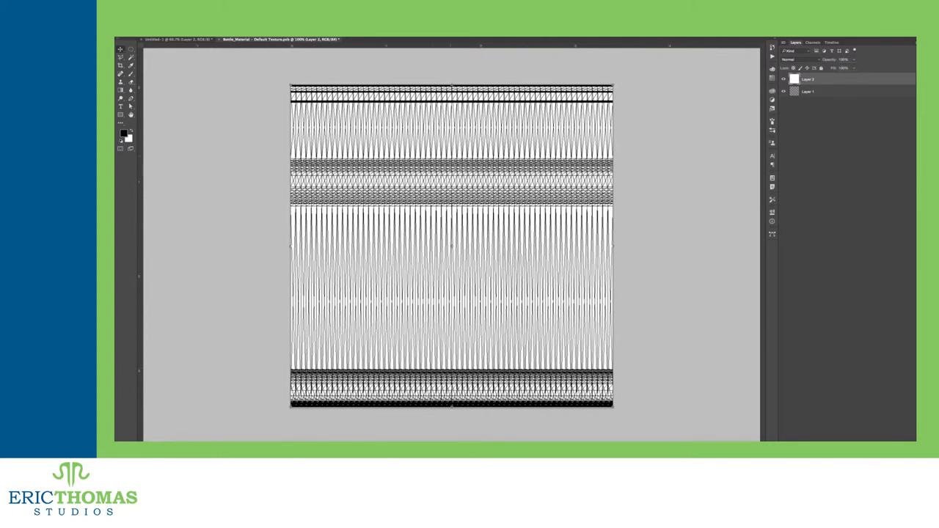
key("ctrl+a")
key("ctrl+w")
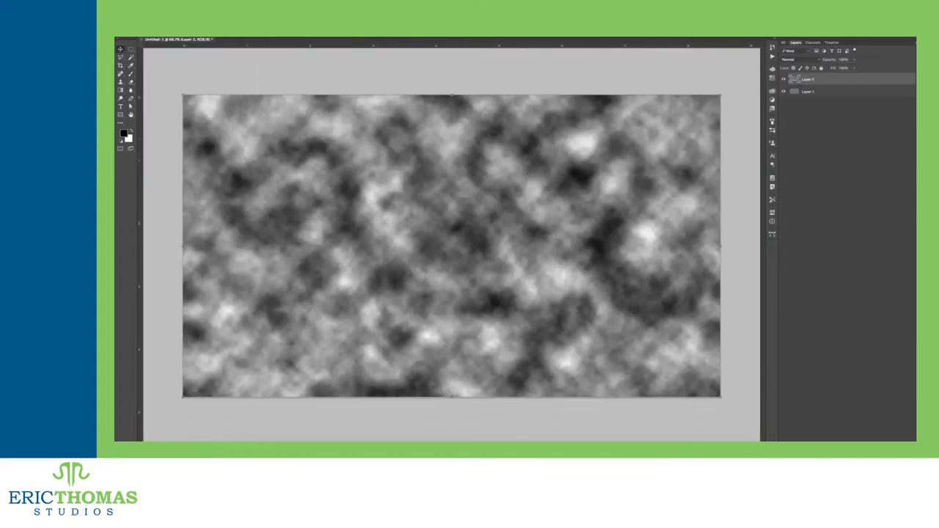
left_click(279, 37)
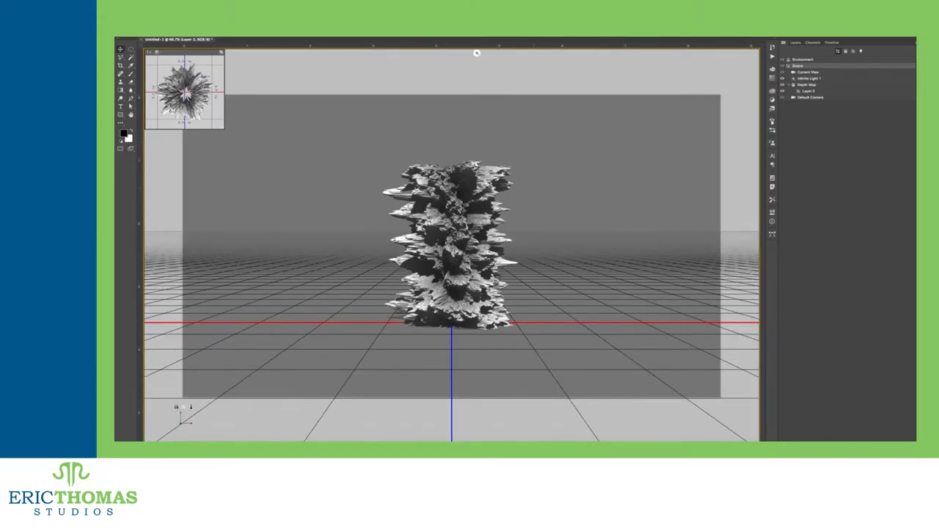
Inspect the spiky depth-map object from above, then turn the layer into a cube mesh preset.
left_click_drag(476, 53, 450, 438)
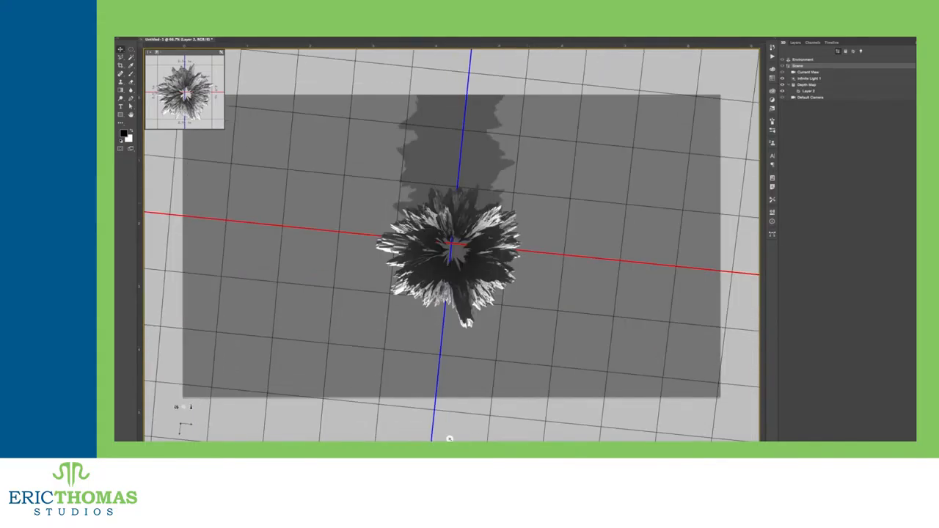
mouse_move(450, 438)
left_mouse_down()
mouse_move(503, 438)
mouse_move(755, 326)
mouse_move(748, 54)
mouse_move(711, 53)
left_mouse_up()
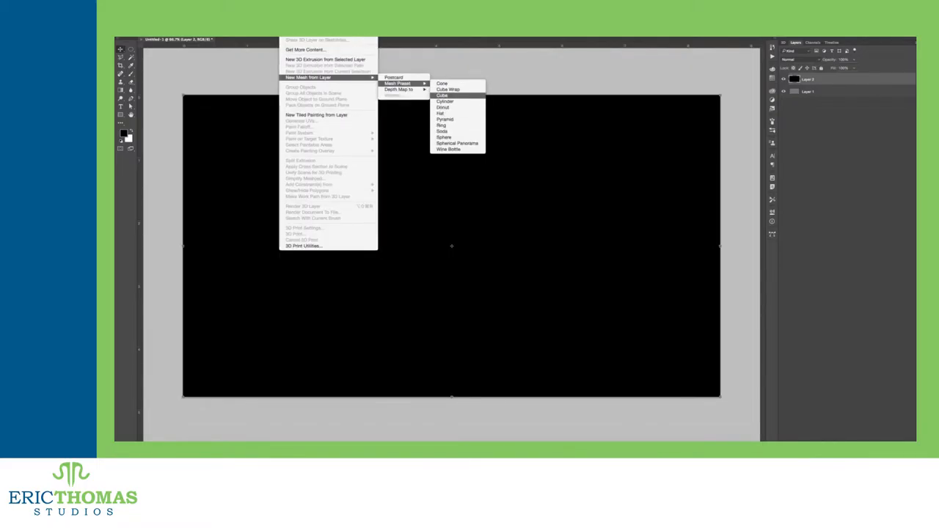
left_click(442, 95)
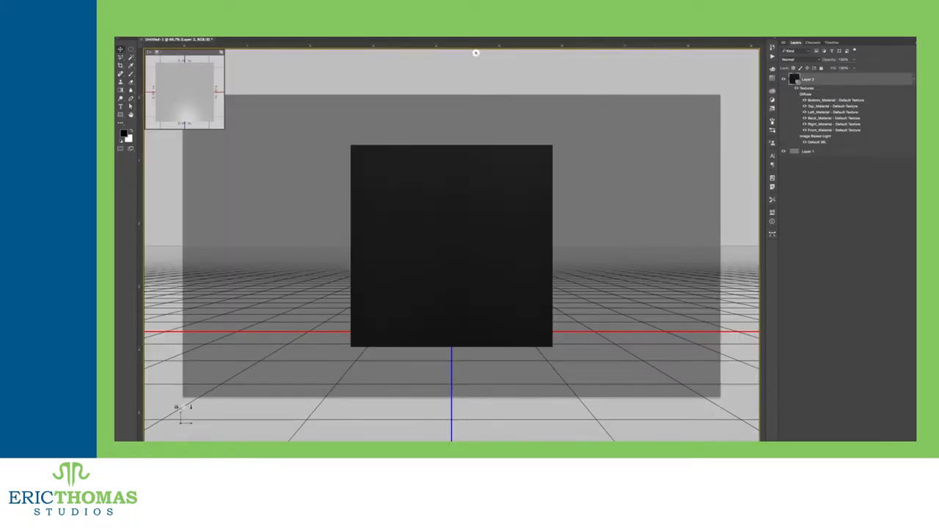
Add a sphere on a new layer and orbit both layers so it sits beside the cube in perspective.
left_click(794, 78)
left_click(290, 35)
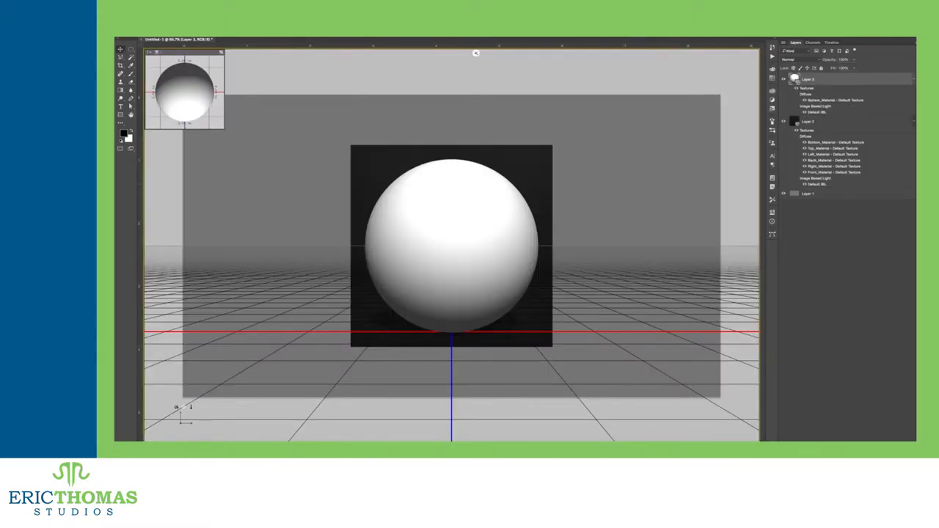
left_click_drag(452, 243, 624, 264)
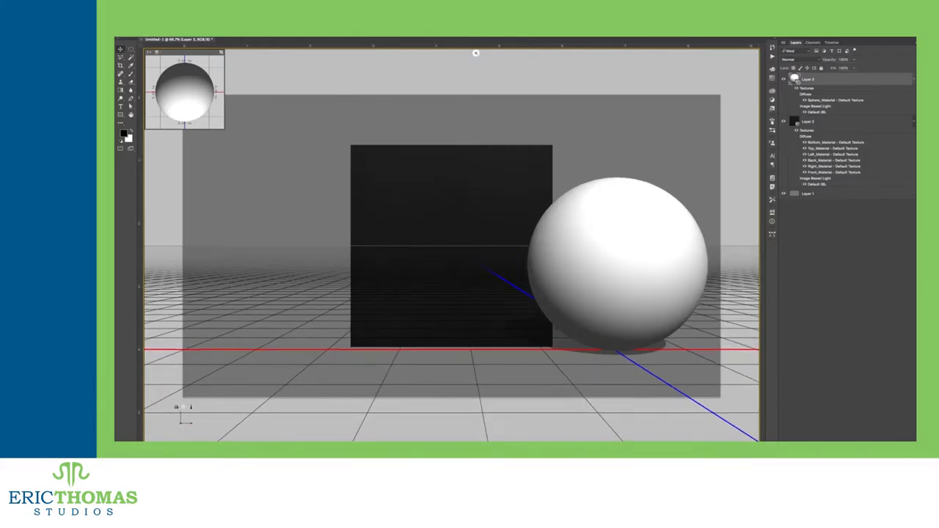
left_click(795, 77)
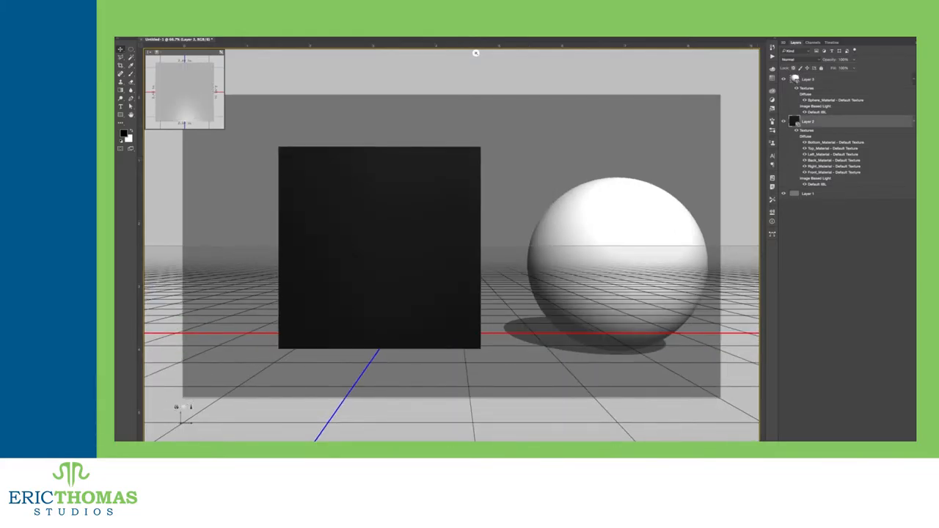
left_click_drag(476, 53, 607, 53)
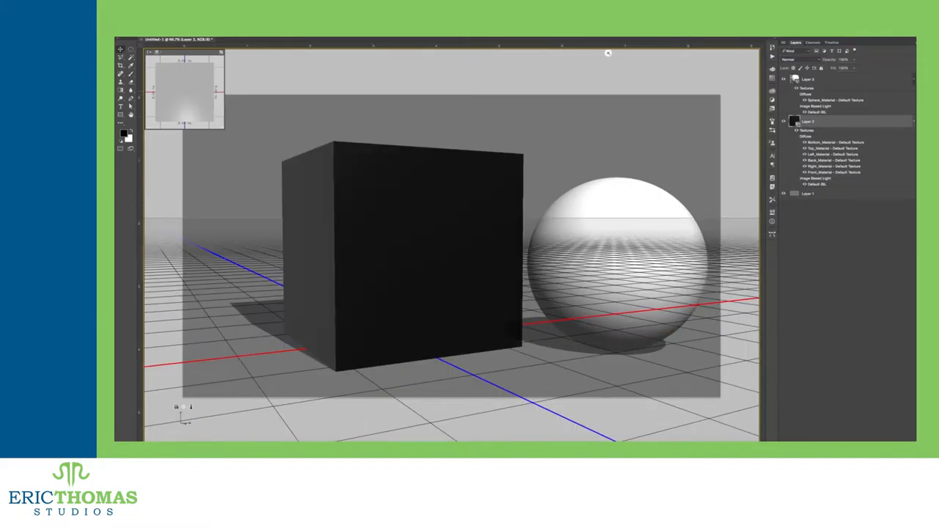
Aim Infinite Light 1 in the 3D scene so the cube's left face is lit.
left_click(784, 43)
left_click(809, 160)
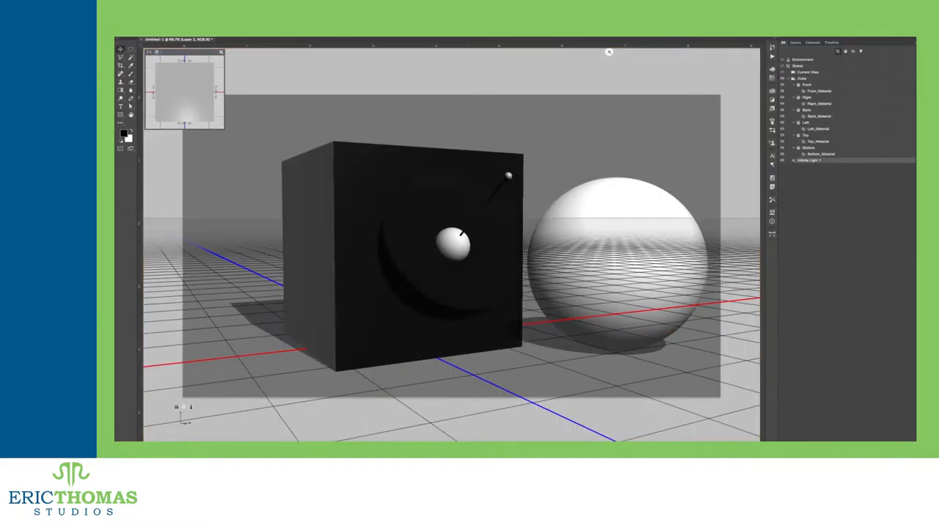
mouse_move(470, 258)
left_mouse_down()
mouse_move(147, 250)
mouse_move(147, 268)
left_mouse_up()
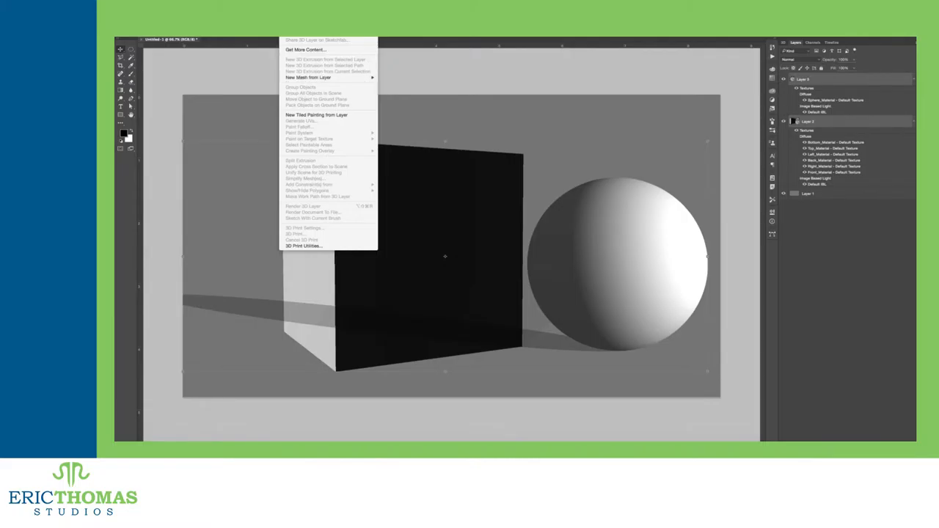
key("Escape")
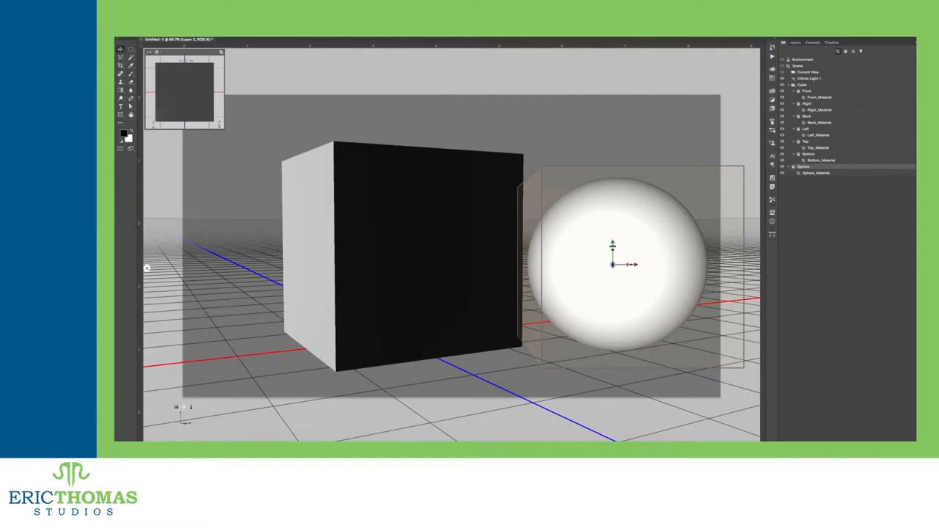
Deselect the sphere and select the cube in the 3D scene.
key("Escape")
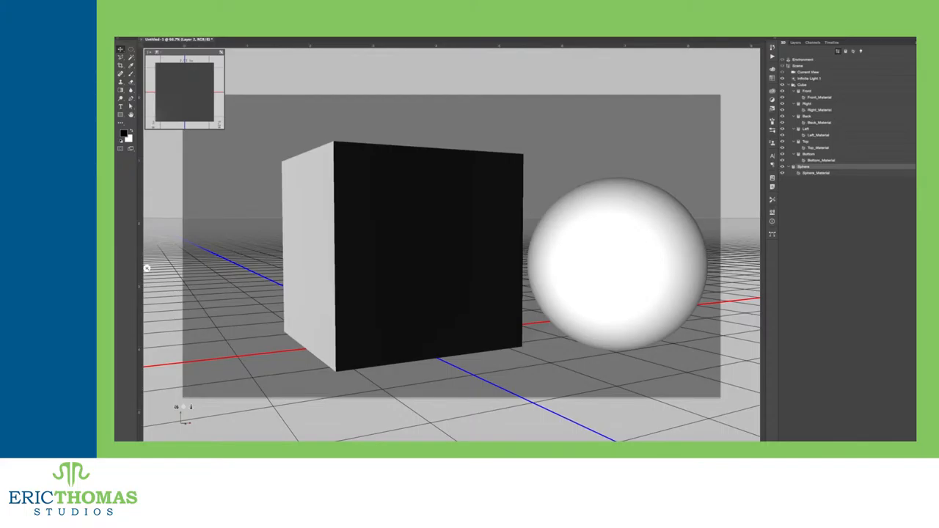
key("alt+bracketright")
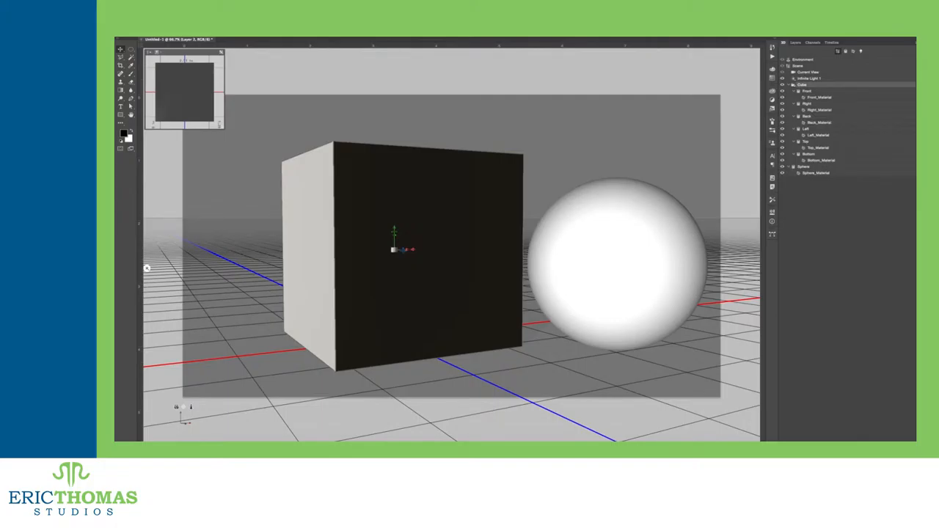
left_click(910, 42)
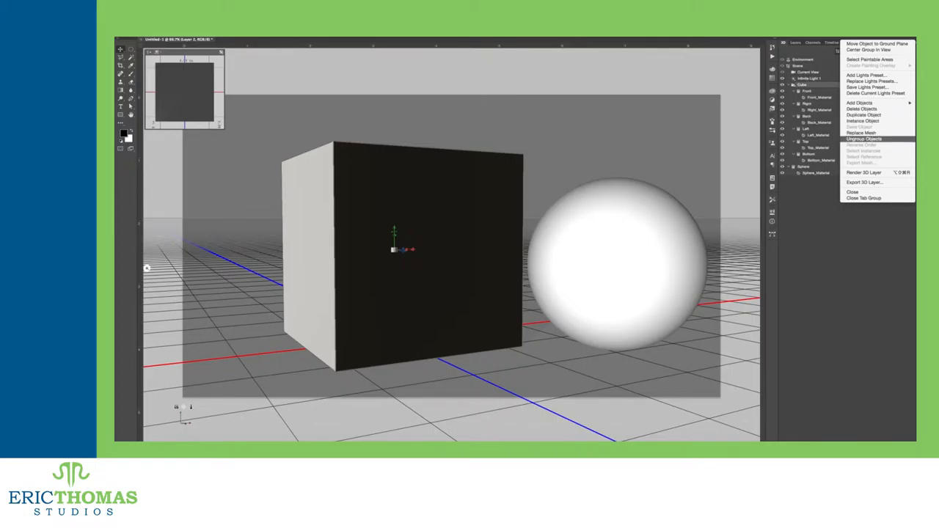
Ungroup the cube into six face objects, try grouping them again, then undo the grouping.
left_click(865, 138)
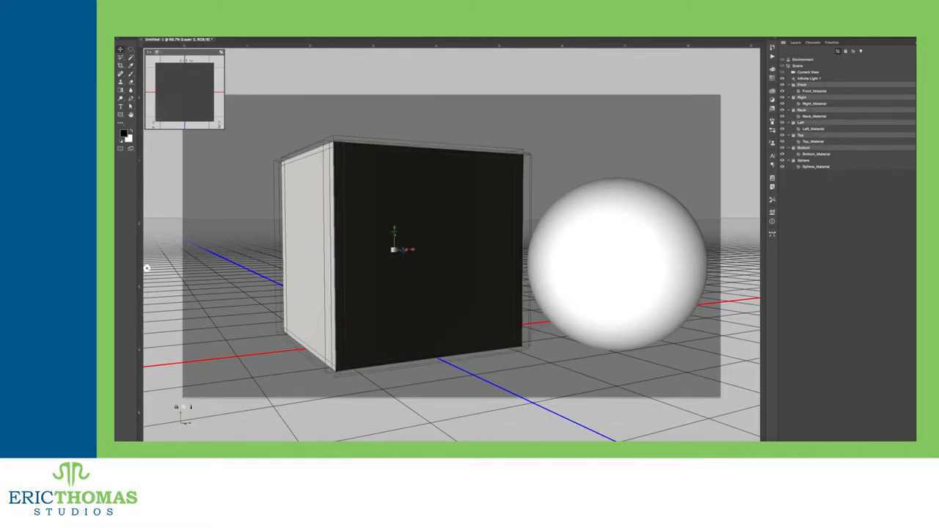
left_click(814, 160)
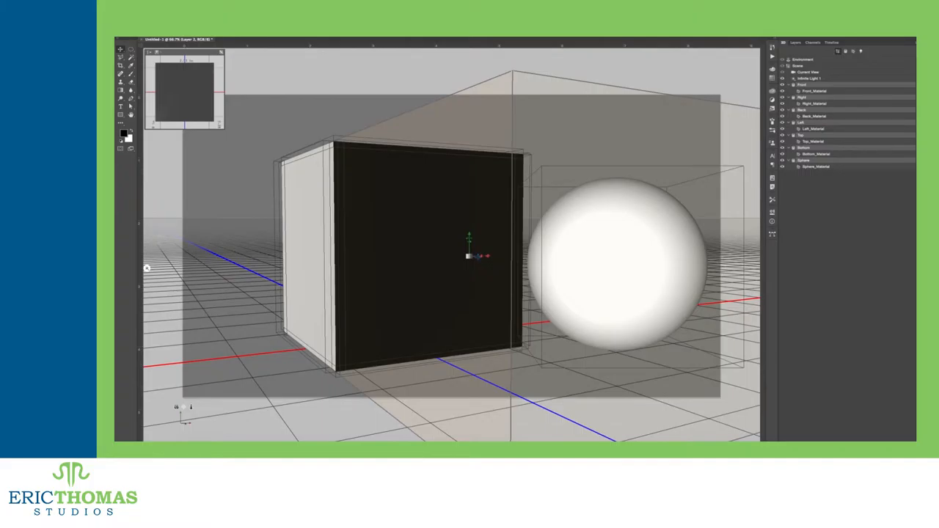
left_click(911, 44)
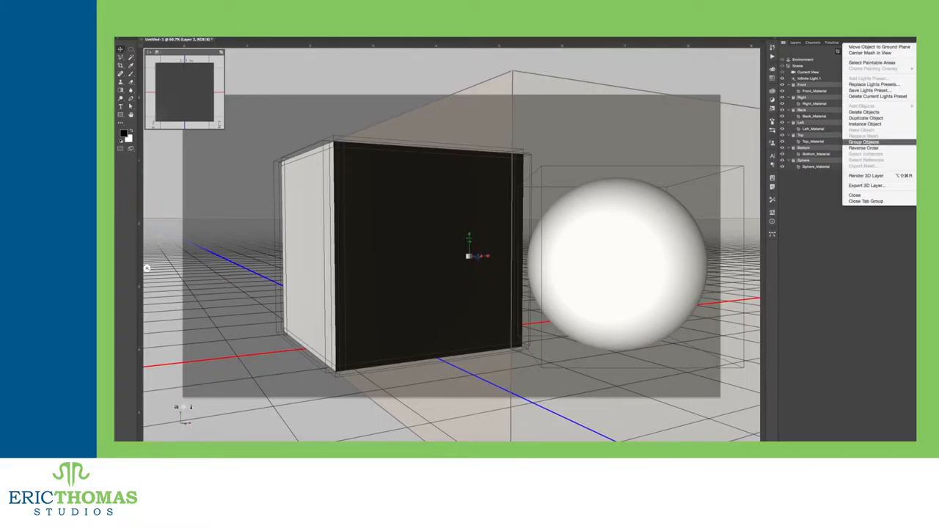
left_click(866, 141)
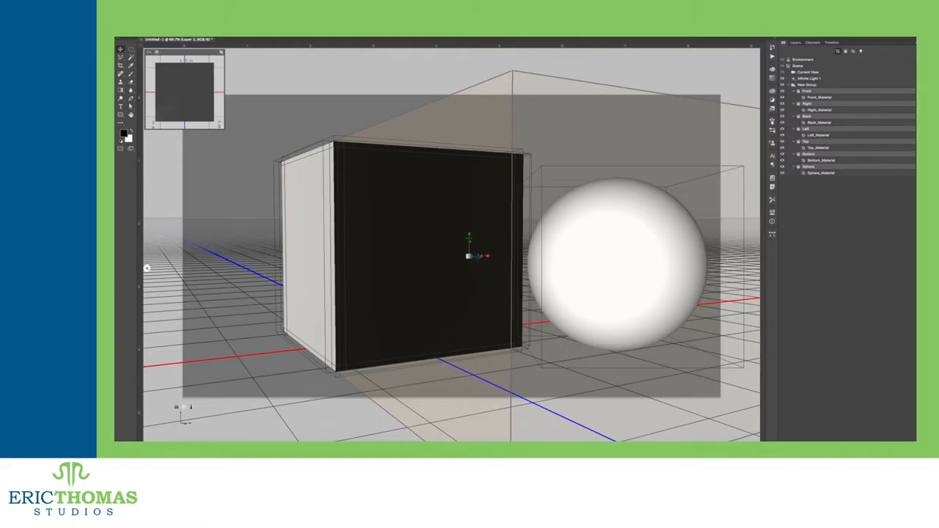
key("ctrl+z")
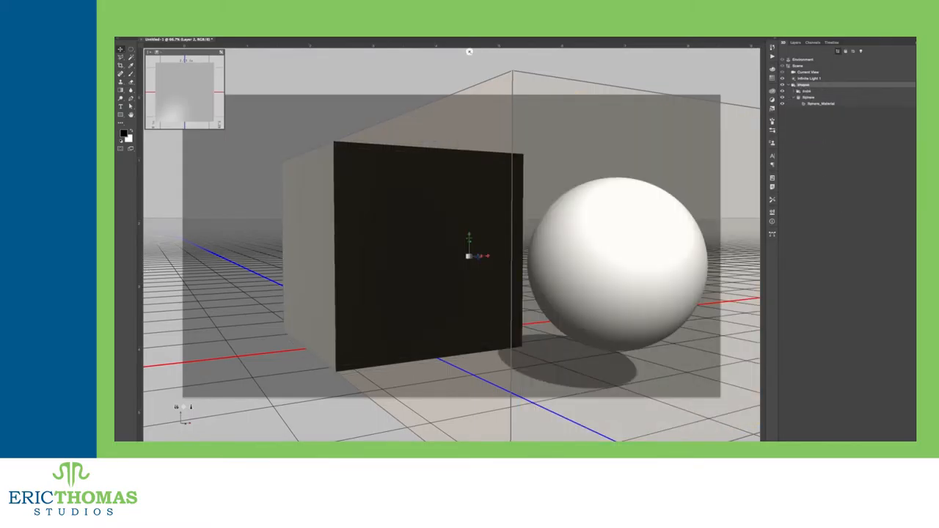
Show Layer 2's material texture list in the Layers panel, collapsing and re-expanding it.
left_click(797, 43)
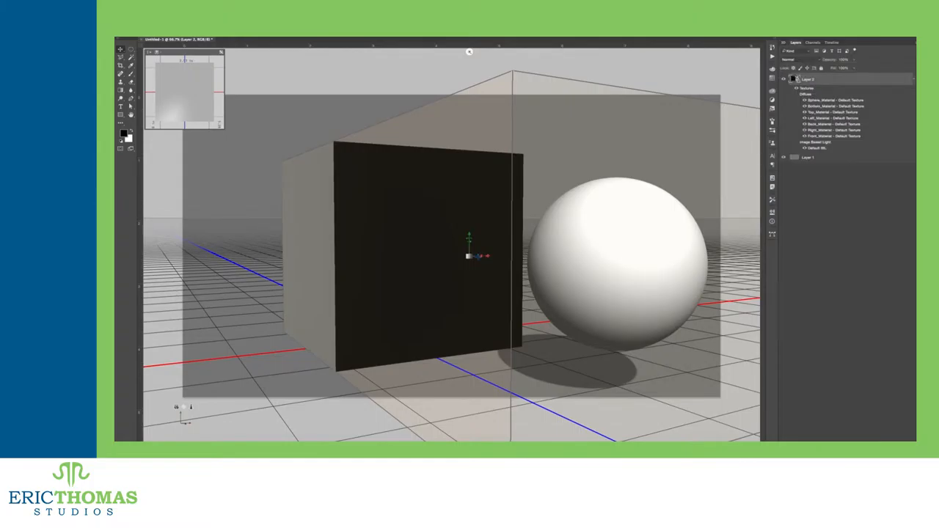
left_click(798, 78)
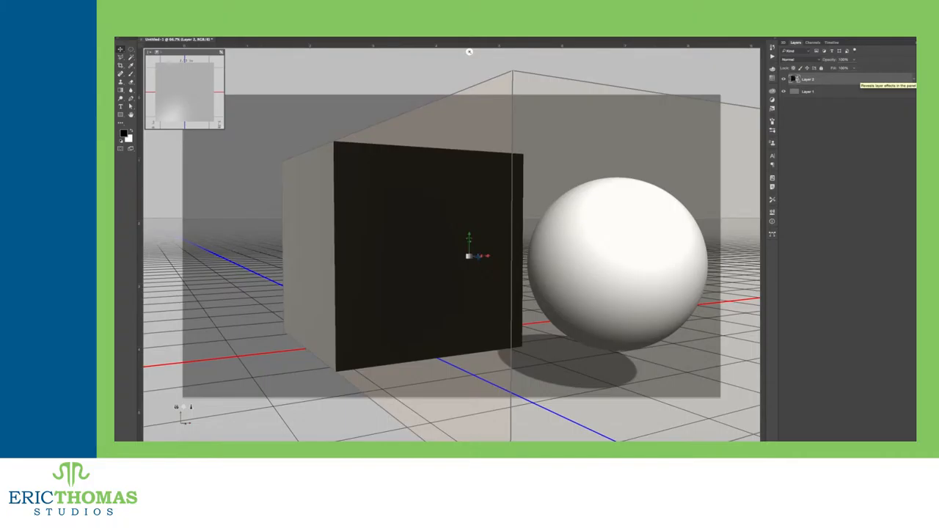
left_click(910, 79)
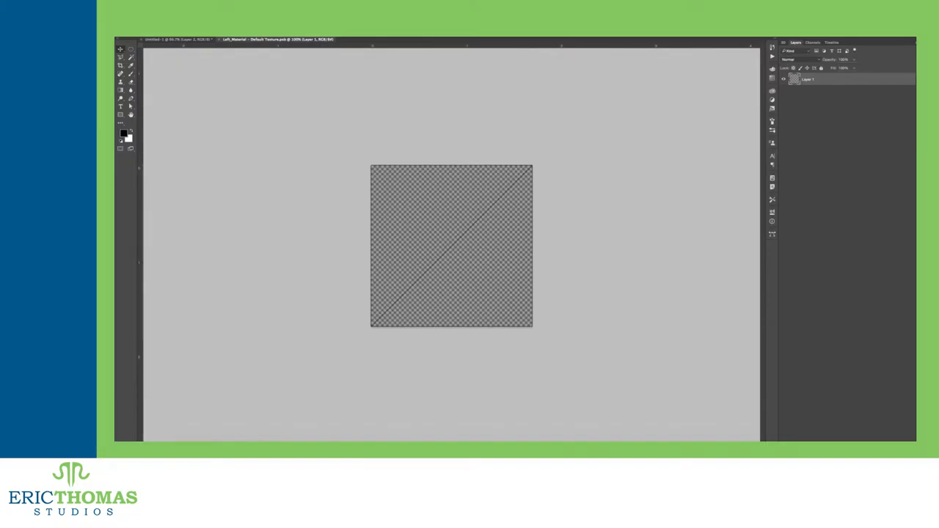
Fill the Left_Material texture with the Clouds filter and save it.
left_click(273, 34)
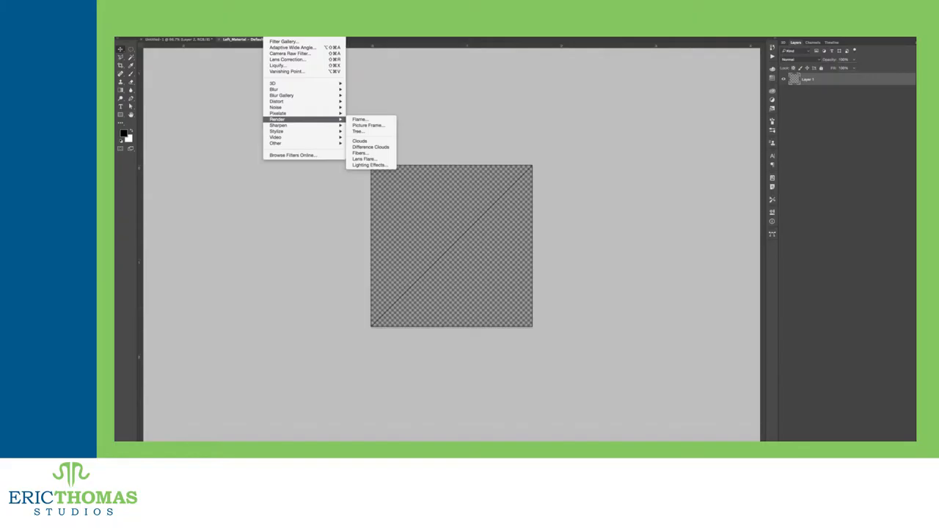
left_click(360, 140)
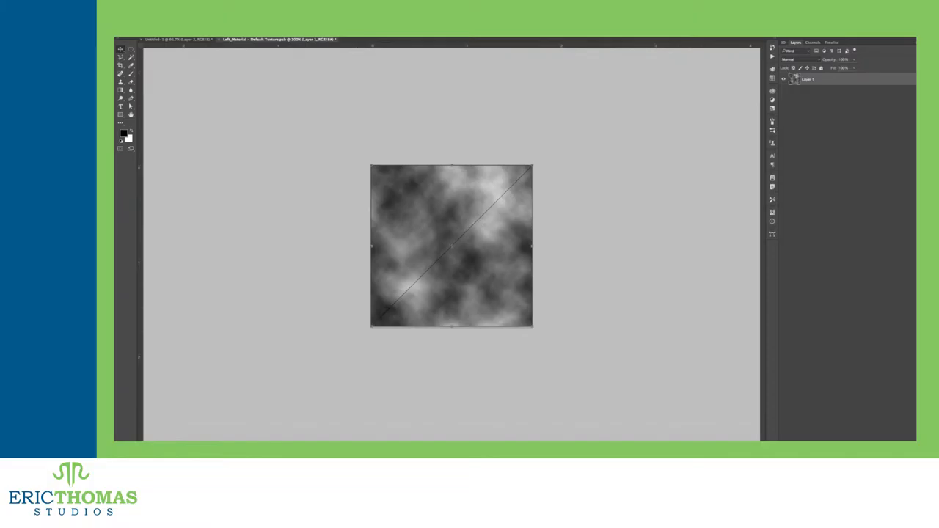
key("ctrl+s")
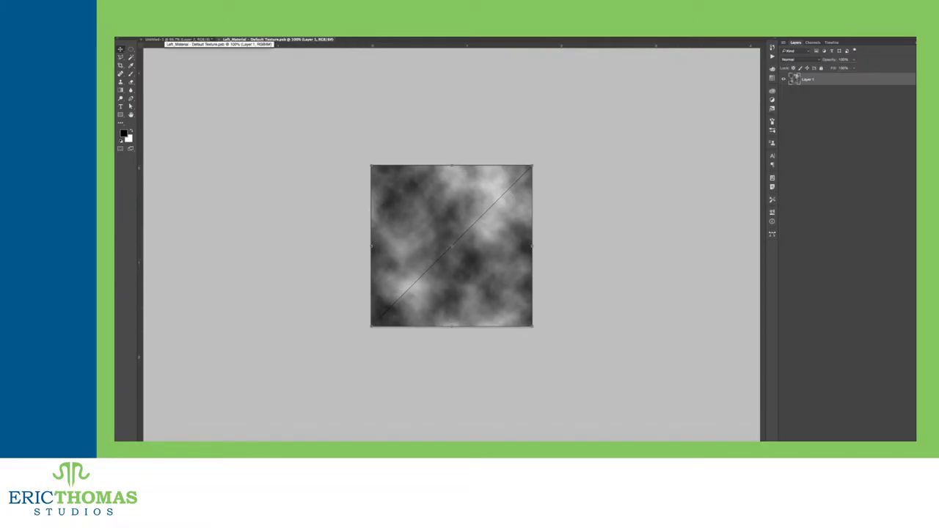
Apply the Extrude filter with Pyramids to the cloudy texture.
left_click(279, 37)
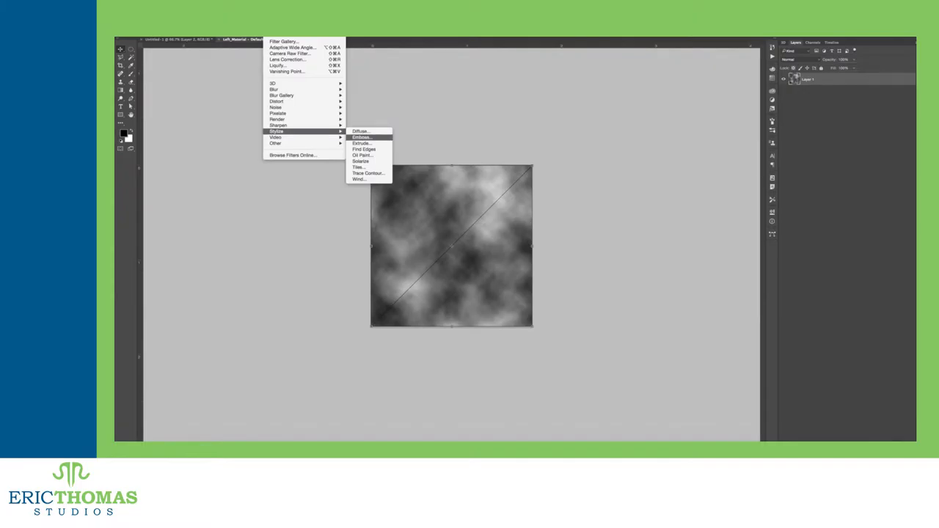
left_click(362, 144)
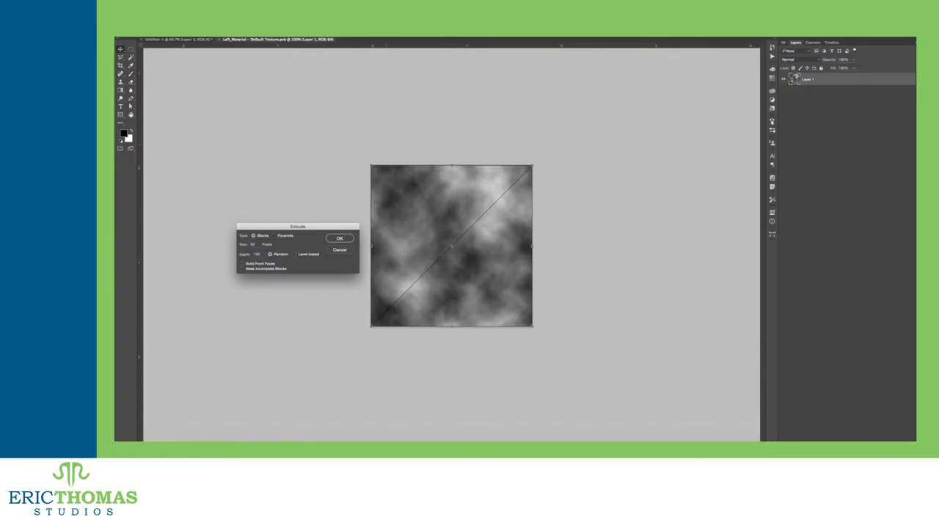
left_click(274, 235)
key("Return")
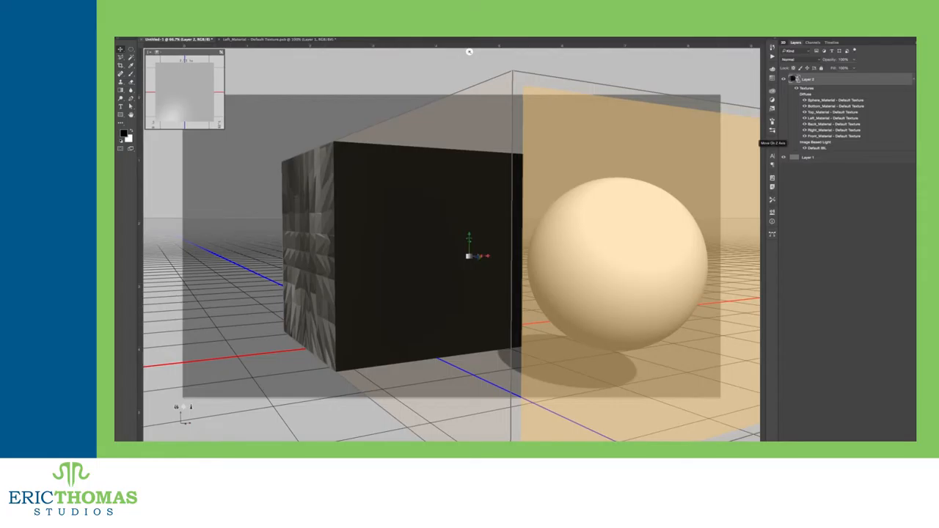
Expand the cube in the 3D scene tree and select its Front_Material.
left_click(783, 42)
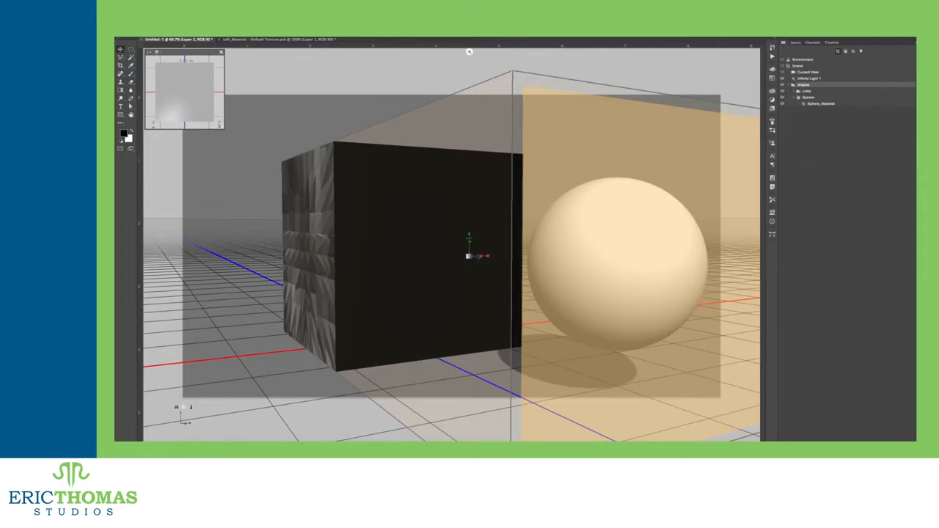
left_click(798, 90)
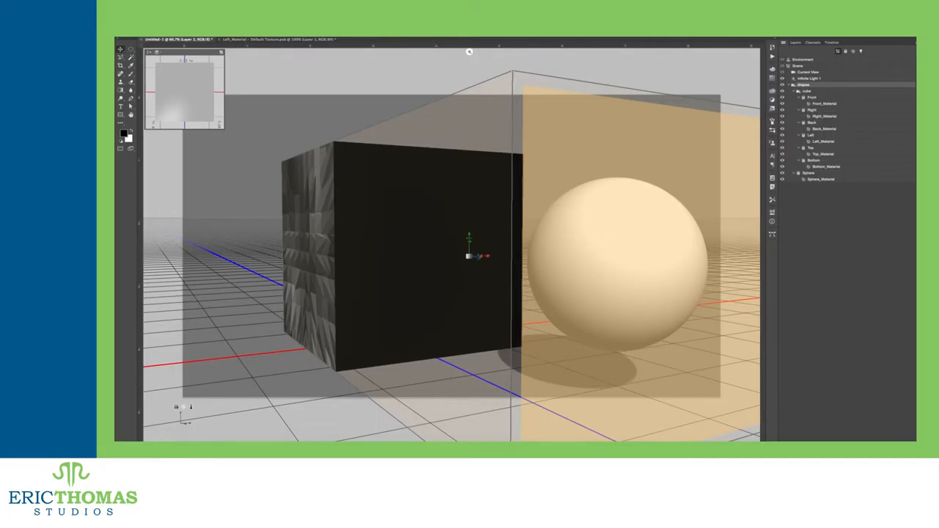
left_click(825, 104)
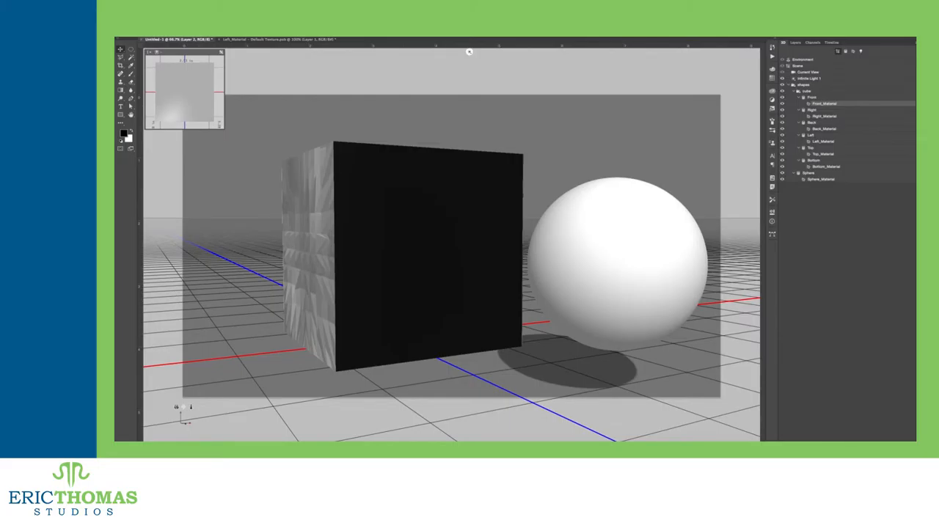
Show the Properties panel and review the Environment, Scene and Infinite Light 1 settings.
left_click(323, 37)
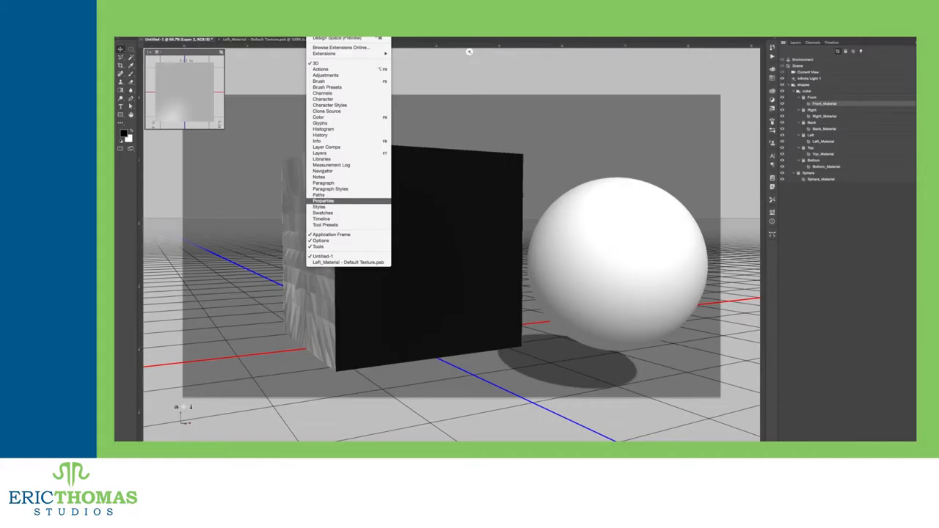
left_click(323, 201)
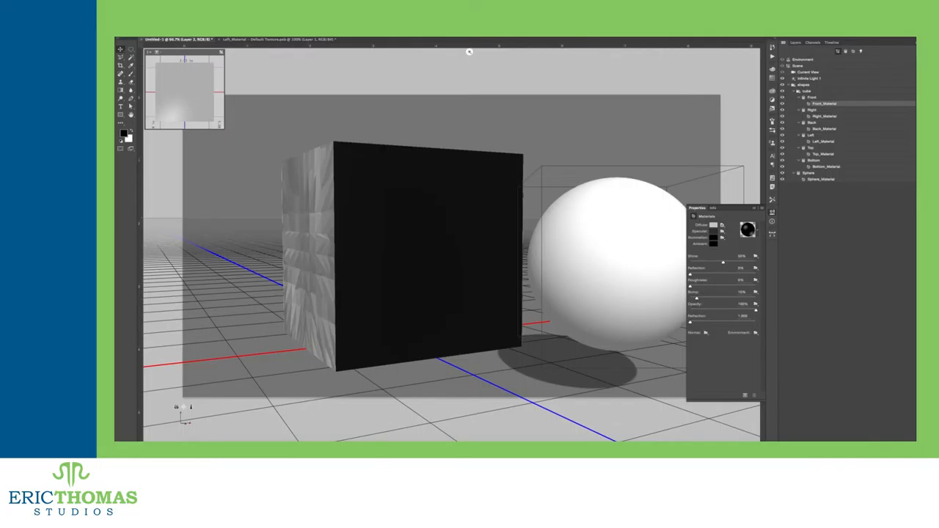
left_click(807, 59)
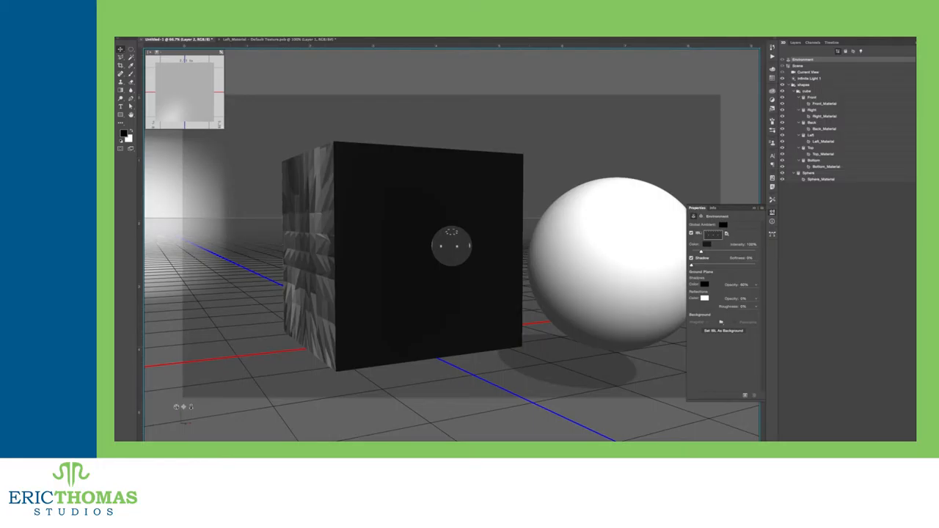
left_click(804, 65)
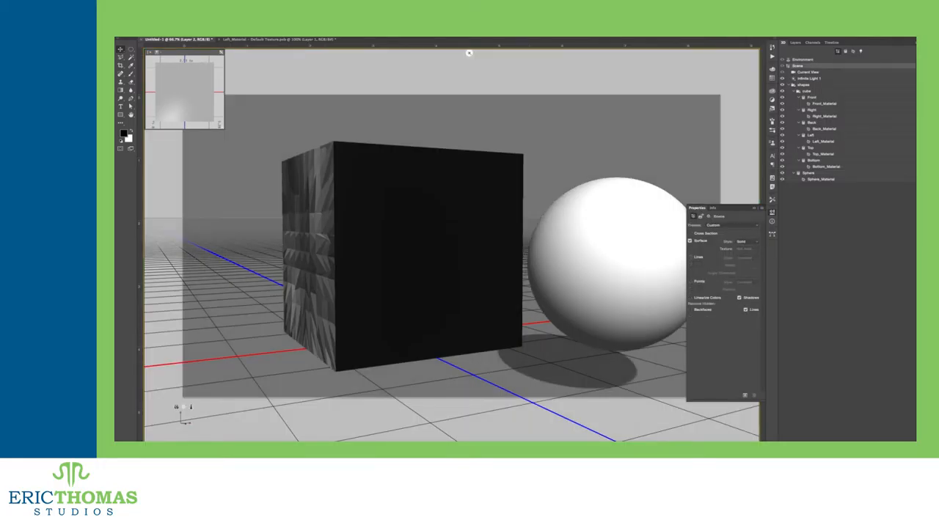
left_click(807, 78)
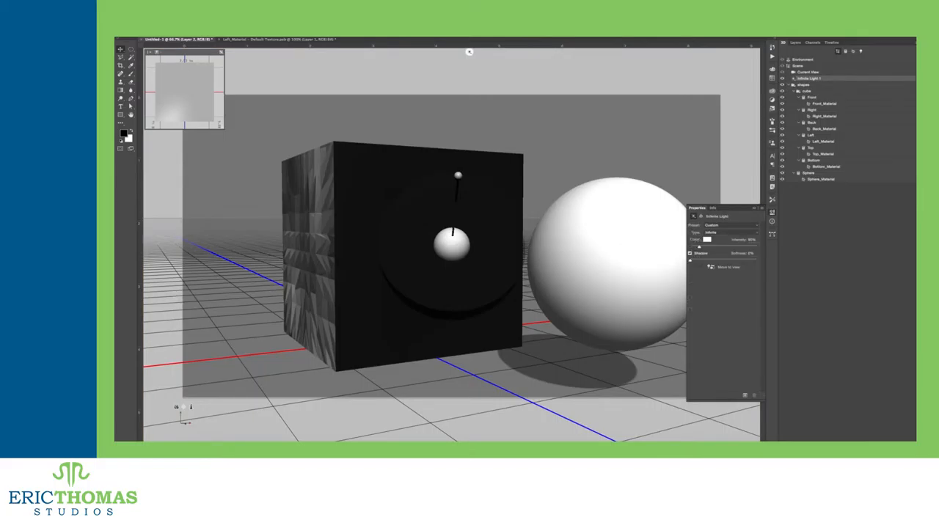
Select the cube, its Front mesh and Front_Material to show the material settings.
left_click(807, 91)
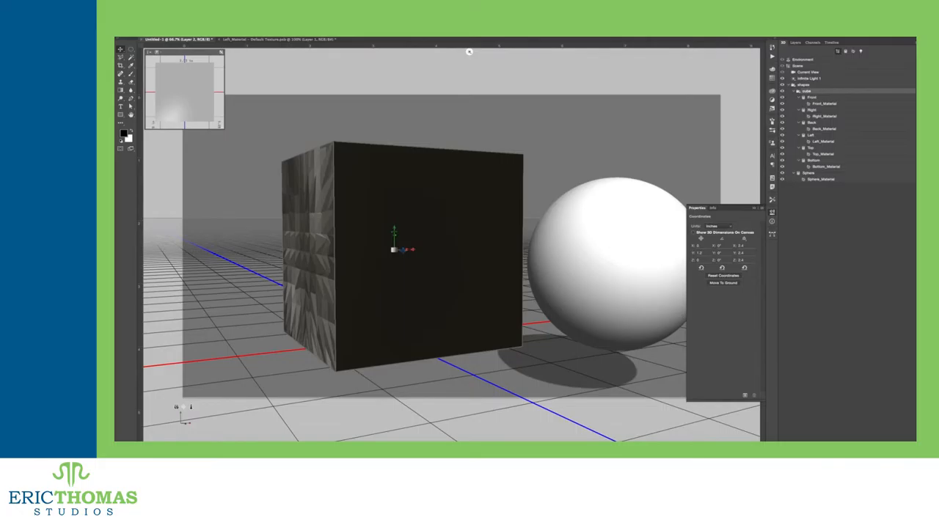
left_click(811, 97)
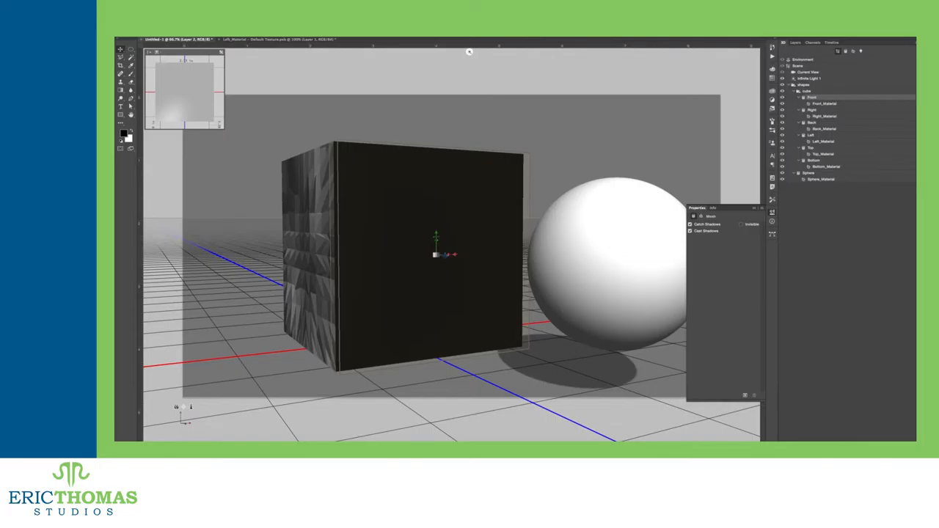
left_click(823, 104)
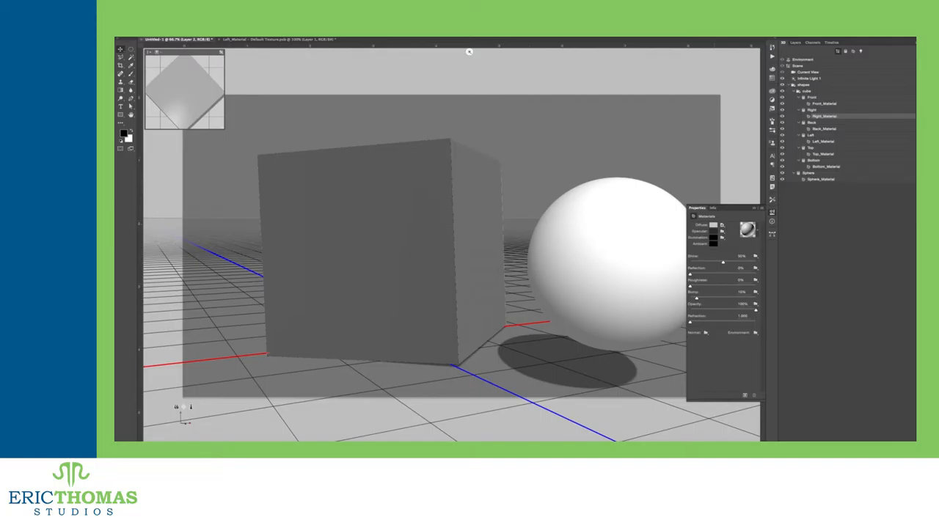
Set the material's diffuse to red, specular to blue, illumination to green and ambient to dark red.
left_click(713, 225)
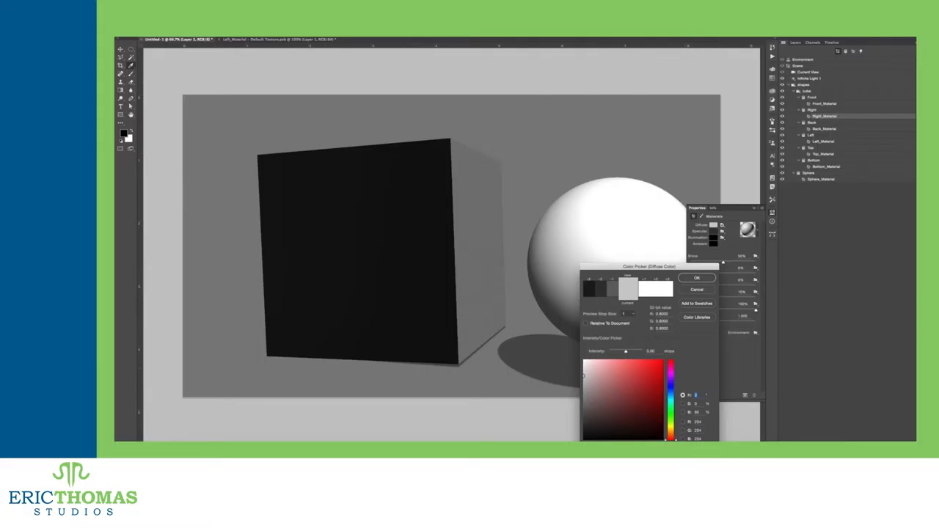
left_click(659, 367)
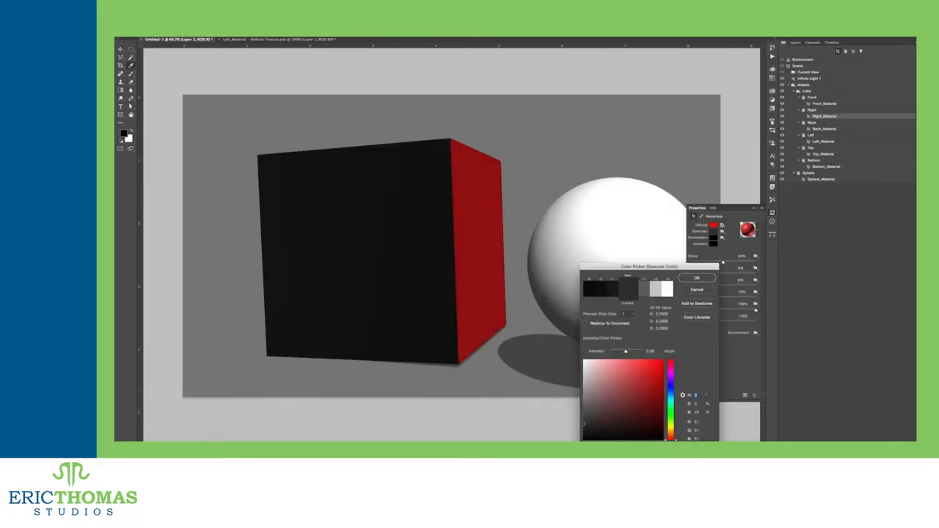
type("240")
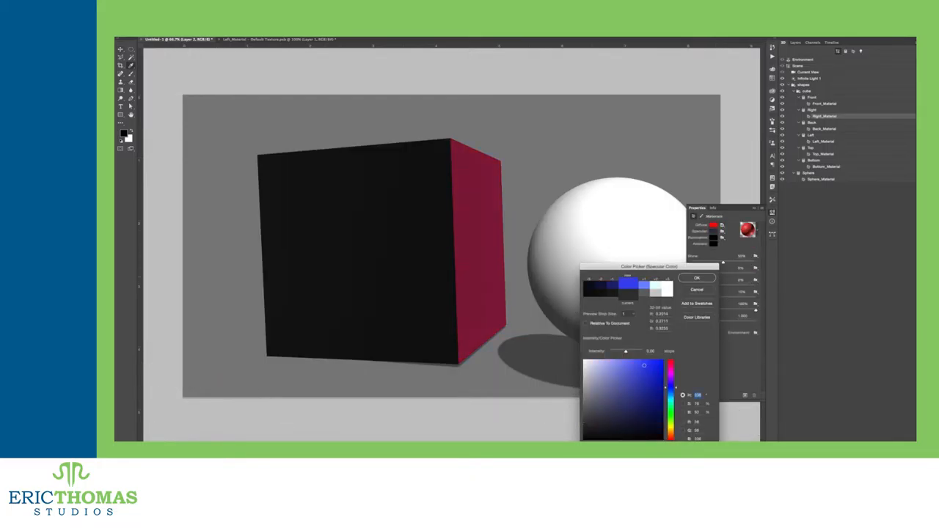
left_click(697, 278)
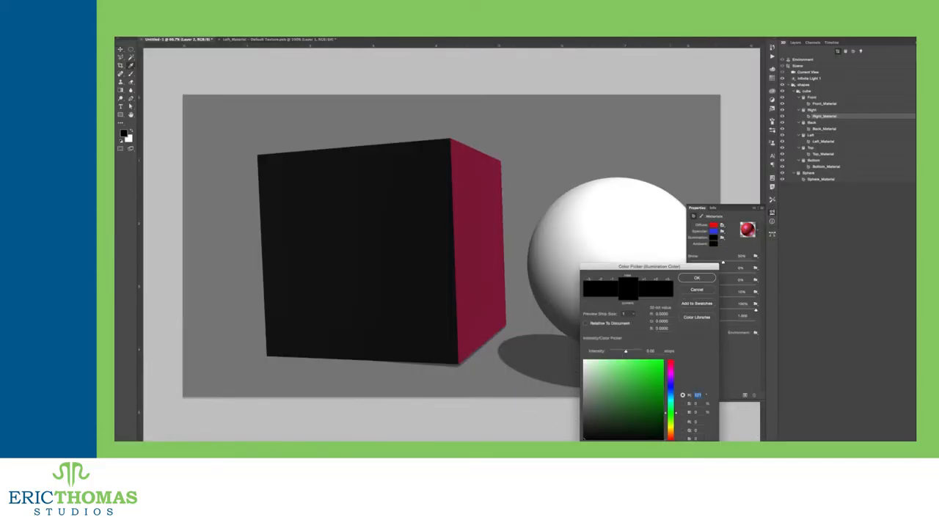
left_click(653, 368)
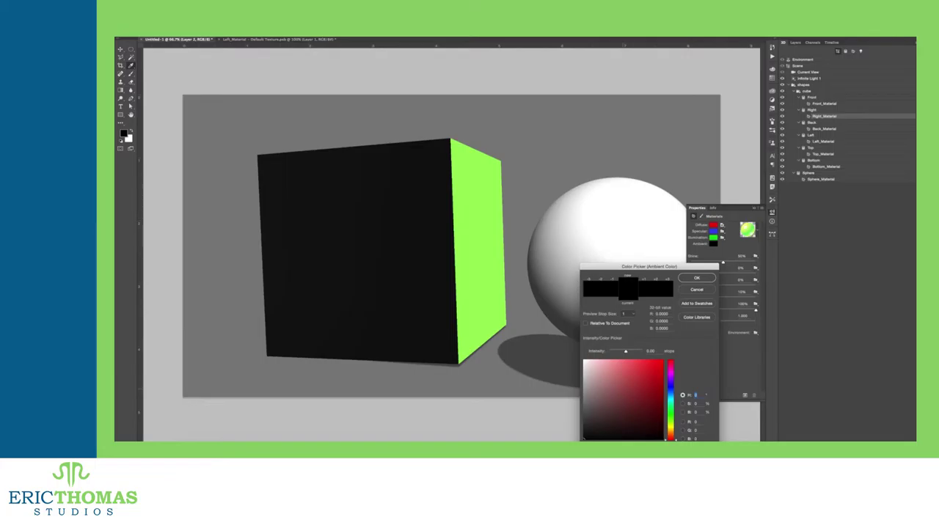
left_click(622, 390)
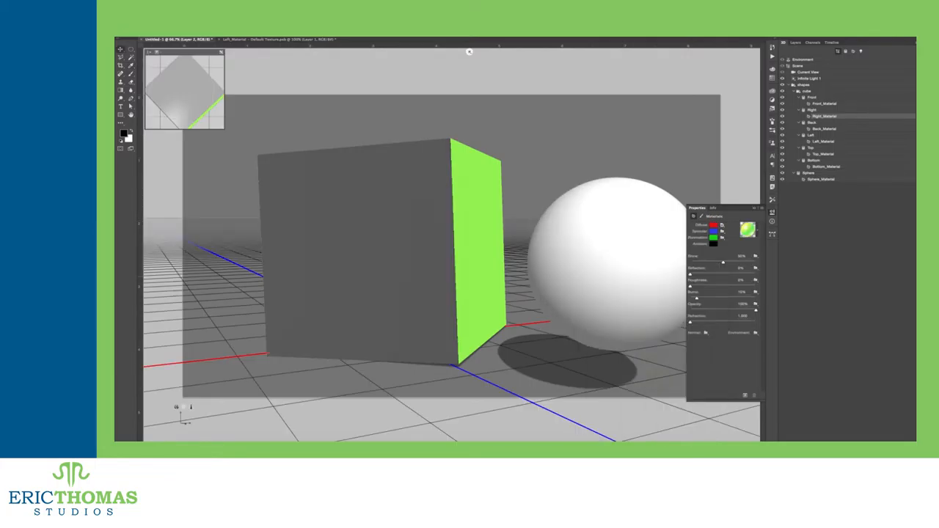
Try a preset material from the material picker on the cube's right face.
left_click(742, 256)
left_click(747, 231)
left_click(714, 230)
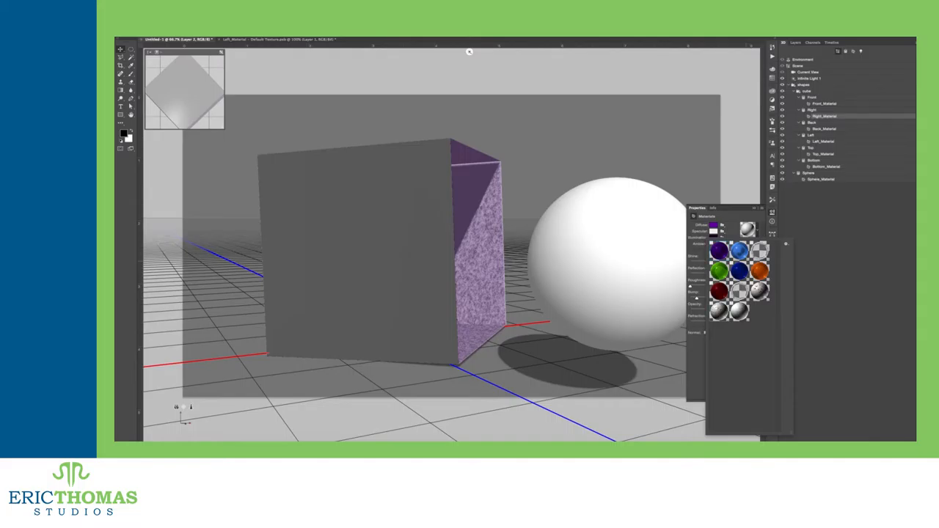
Replace the presets with the Metal set and apply a gold metal to the right face.
left_click(785, 244)
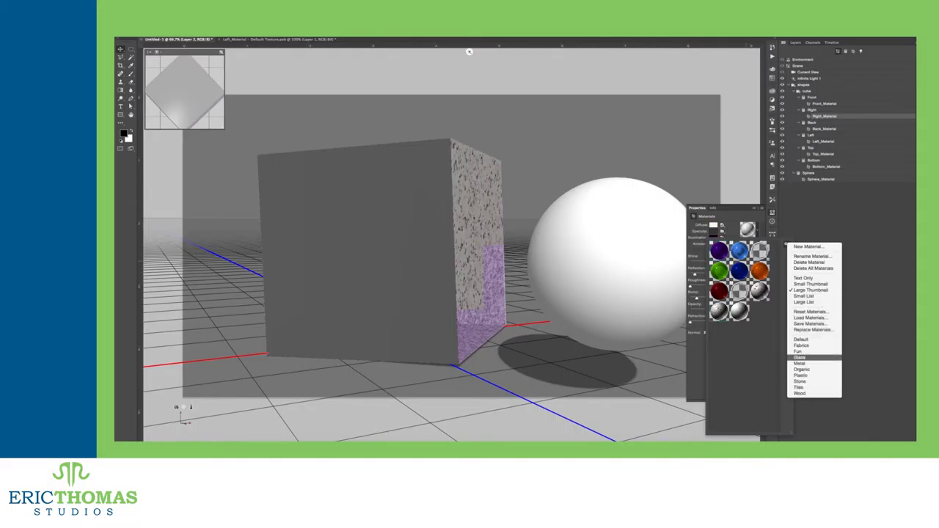
left_click(799, 363)
key("Return")
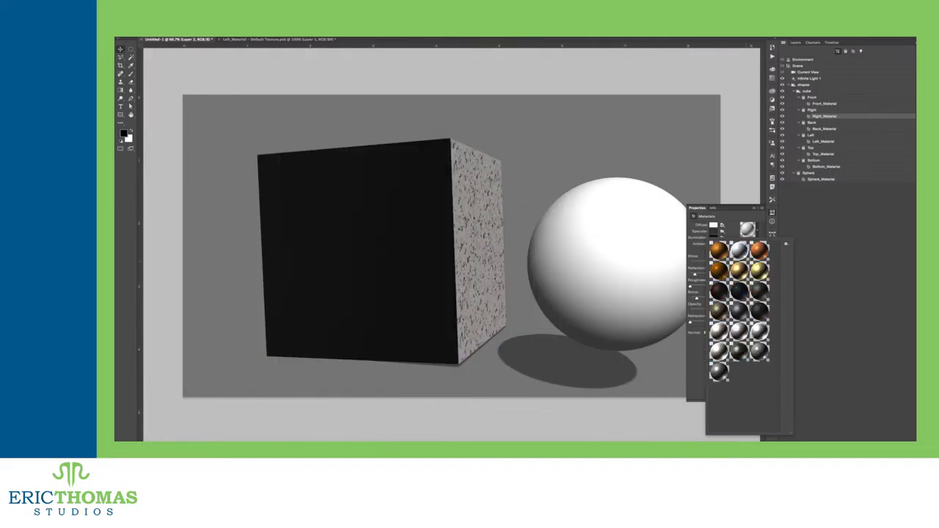
left_click(740, 252)
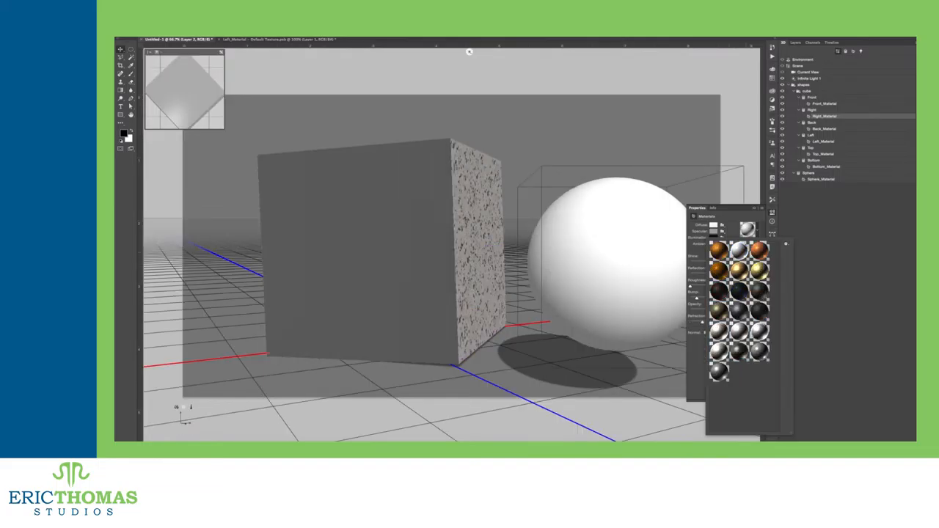
left_click(758, 272)
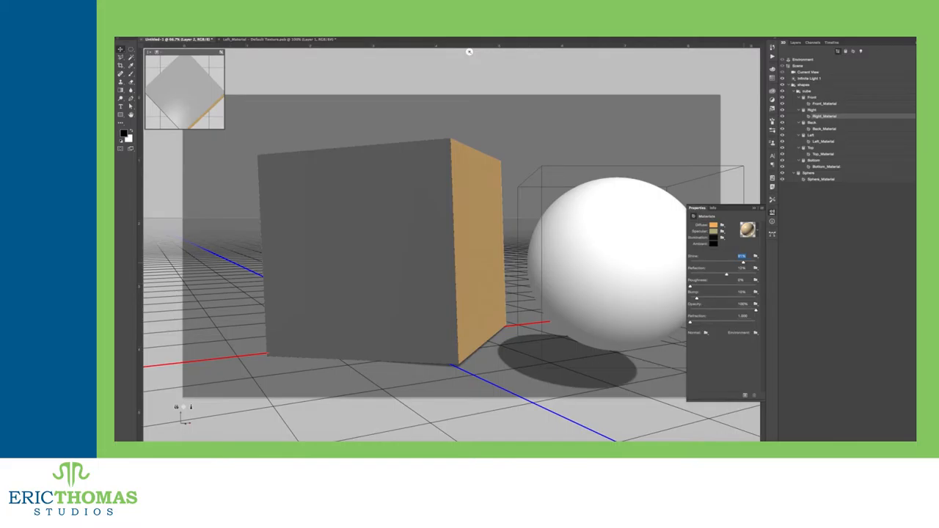
Enter new Shine, Reflection, Roughness, Bump and Opacity values for the gold material.
key("Tab")
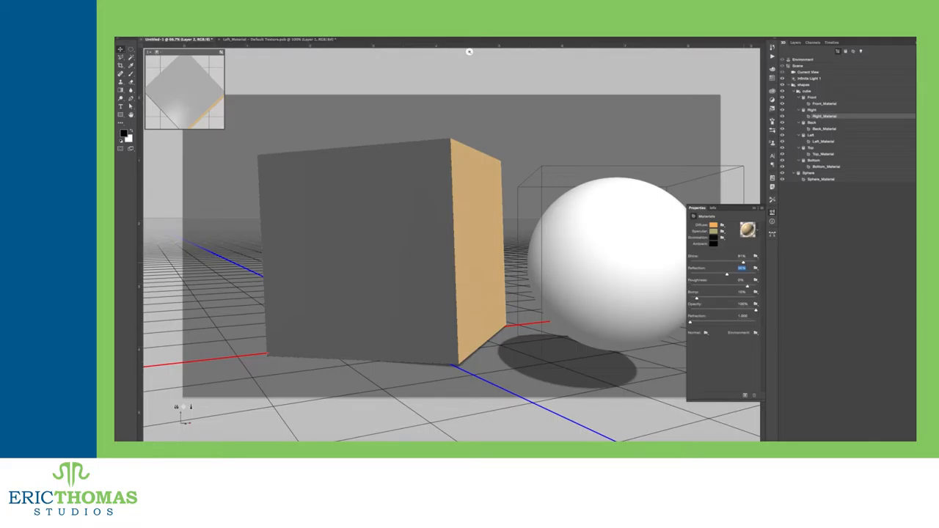
key("Tab")
key("Tab")
key("Tab")
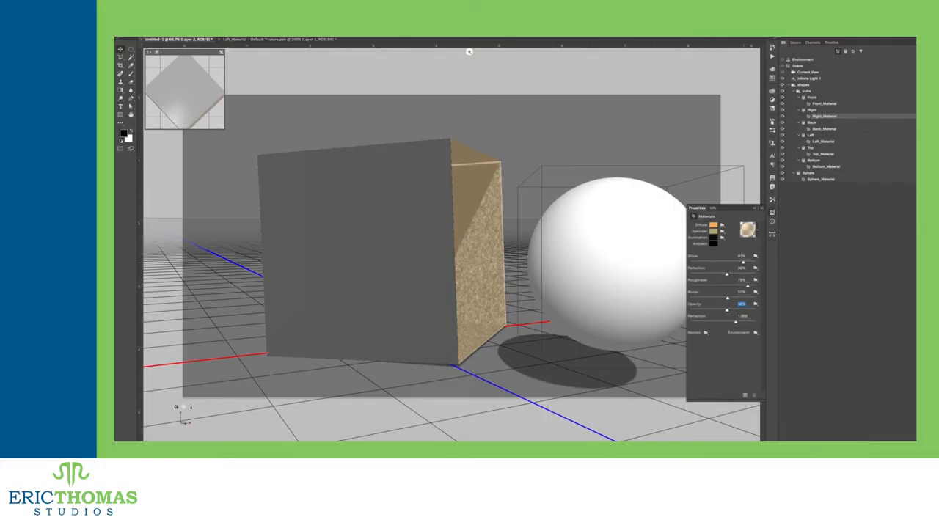
key("Tab")
Start creating a new Normal texture for the material.
left_click(705, 332)
left_click(722, 338)
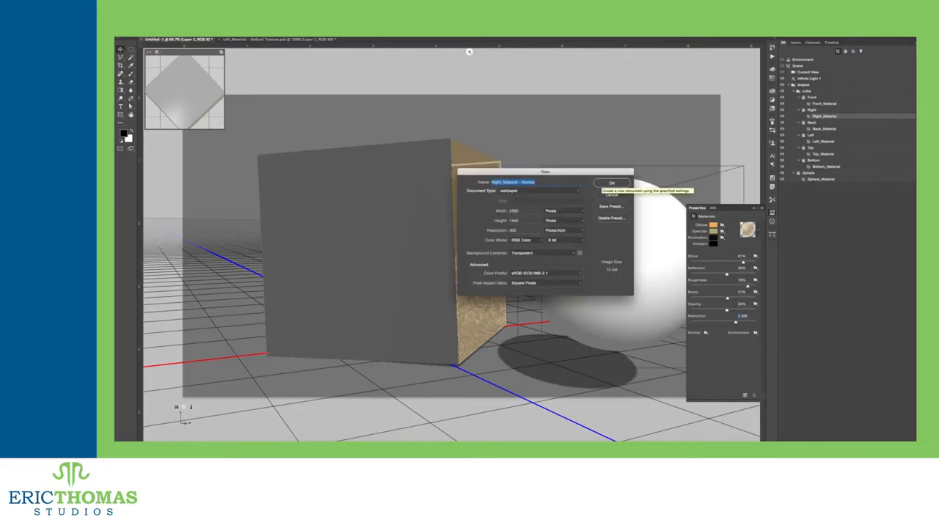
Create the blank normal texture document and return to the 3D scene document.
left_click(616, 187)
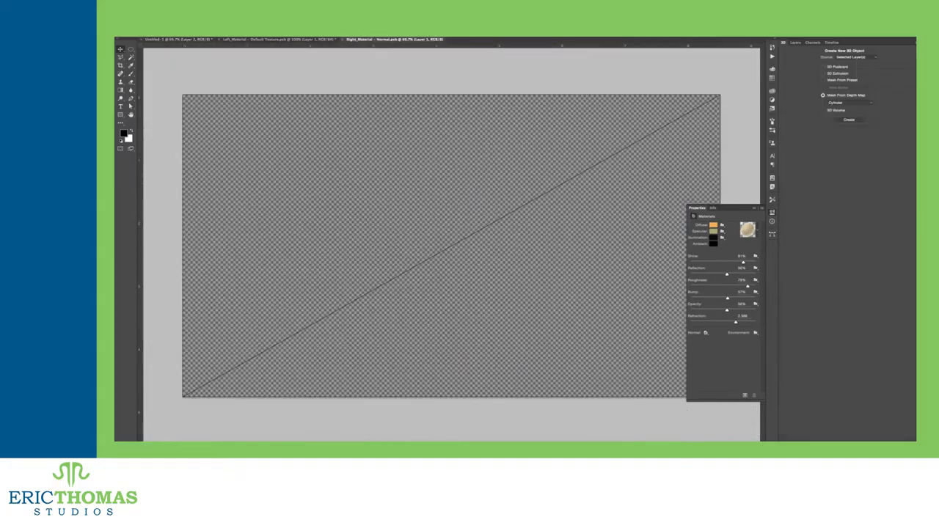
left_click(294, 39)
left_click(359, 141)
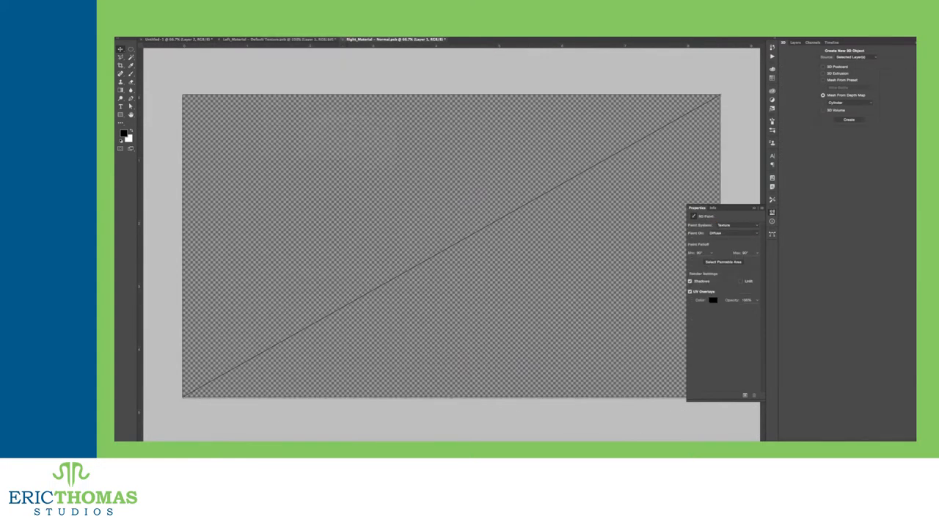
left_click(176, 39)
Select the cube's Right_Material and open its background texture for editing.
left_click(469, 242)
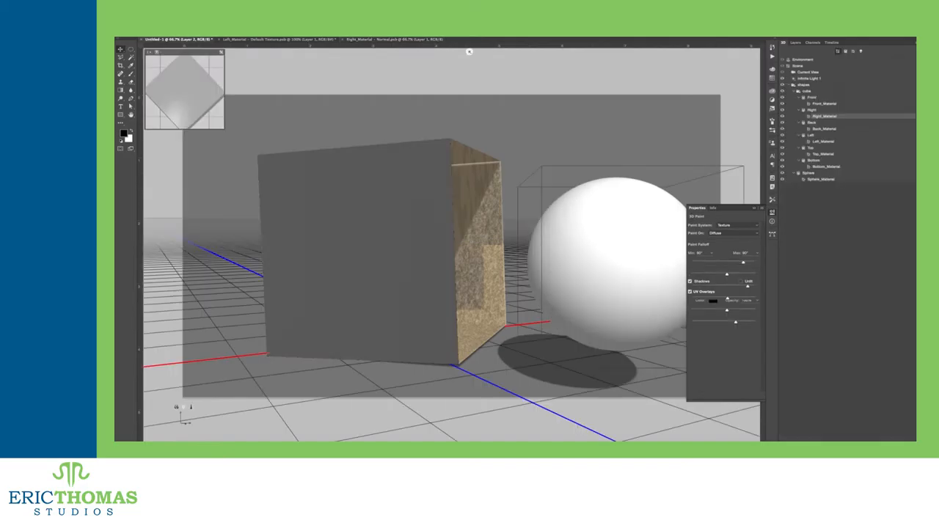
left_click(396, 39)
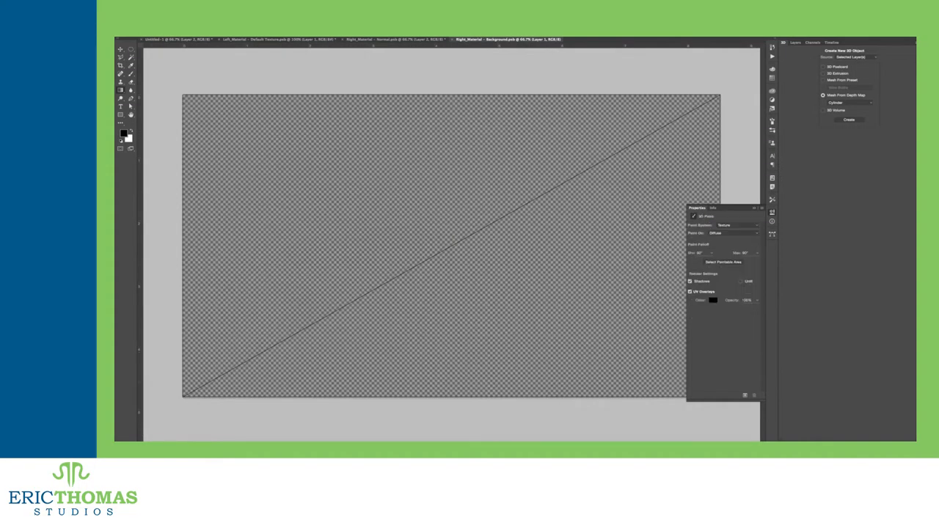
Drop the cemetery panorama photo onto the texture, stretch it wider and add a centre vertical guide.
left_click(187, 447)
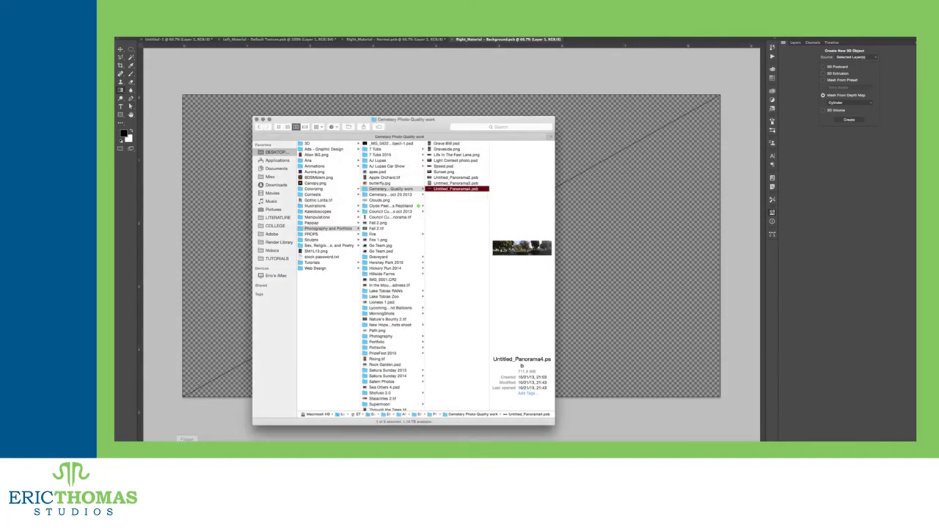
left_click_drag(455, 188, 635, 215)
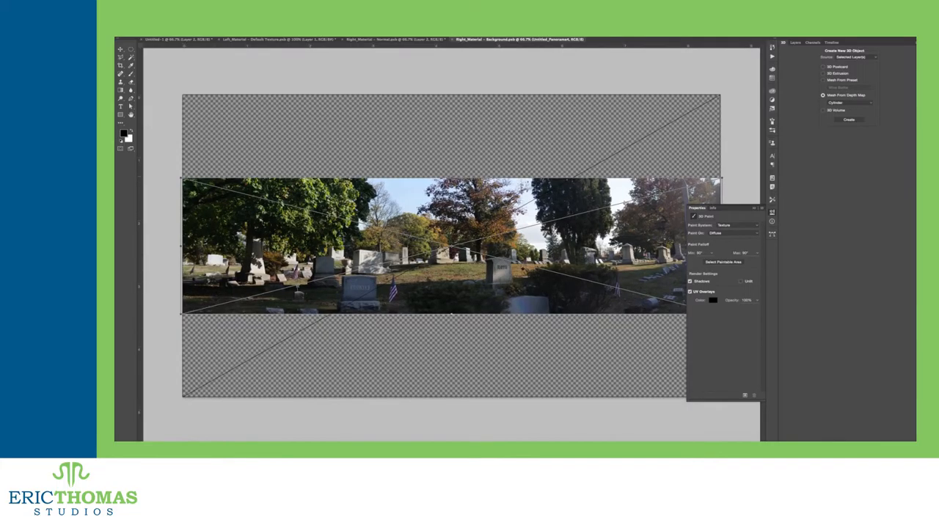
left_click_drag(184, 246, 144, 246)
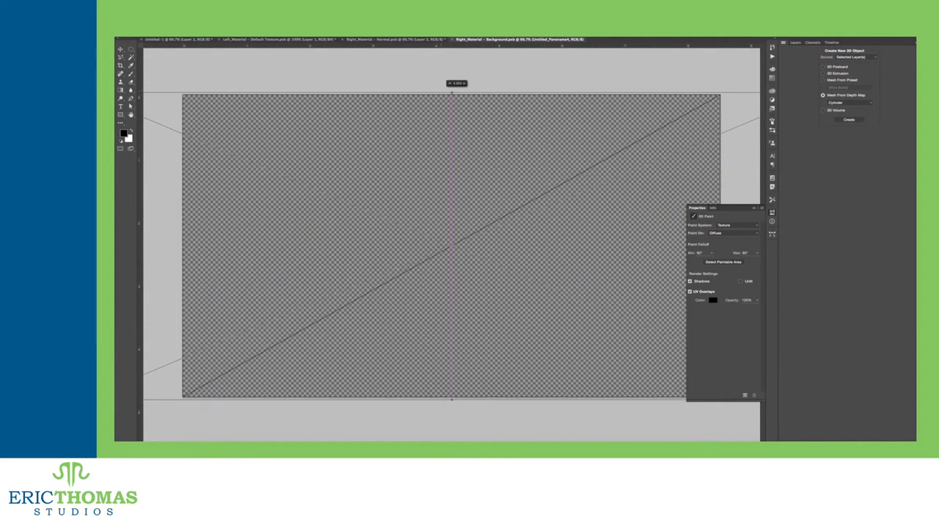
left_click_drag(452, 94, 452, 93)
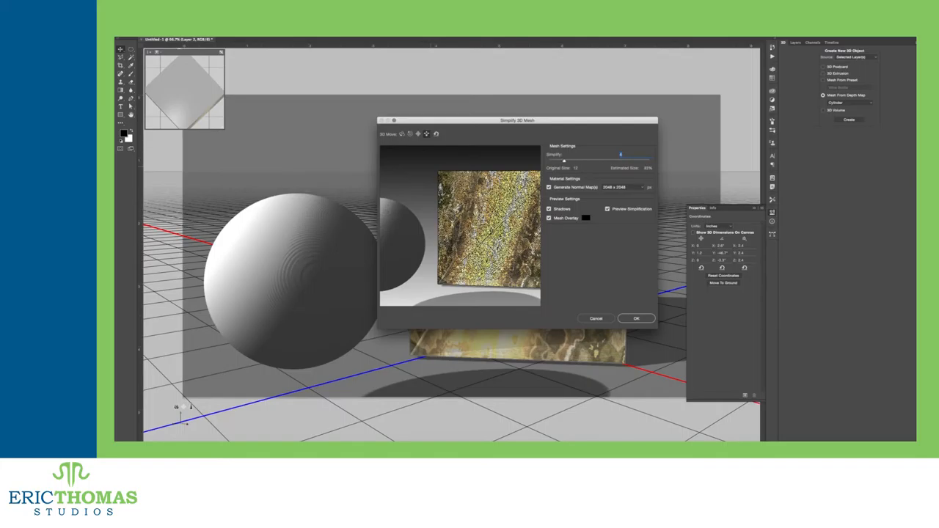
Commit the new simplification amount and toggle Generate Normal Map(s) off and back on.
key("Return")
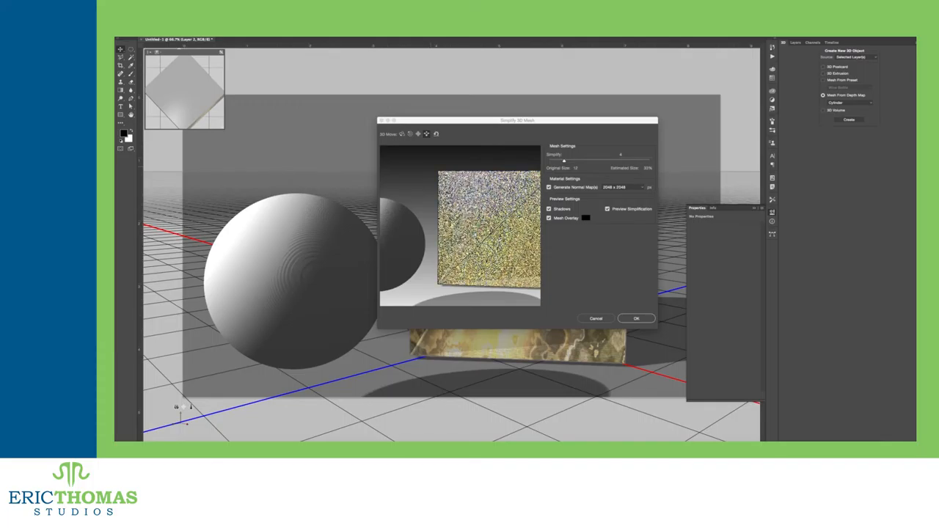
left_click(549, 187)
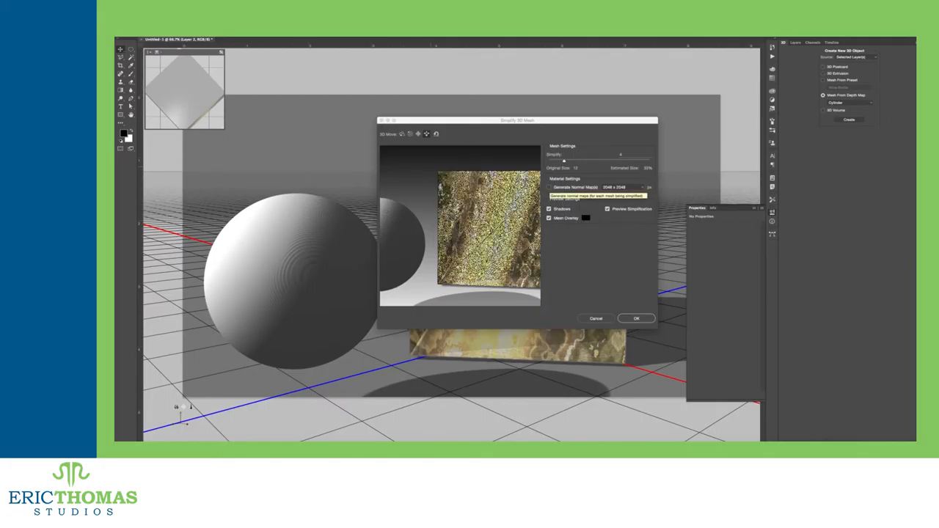
left_click(548, 187)
Set the normal map size to 128 × 128, then to 4096 × 4096.
left_click(623, 187)
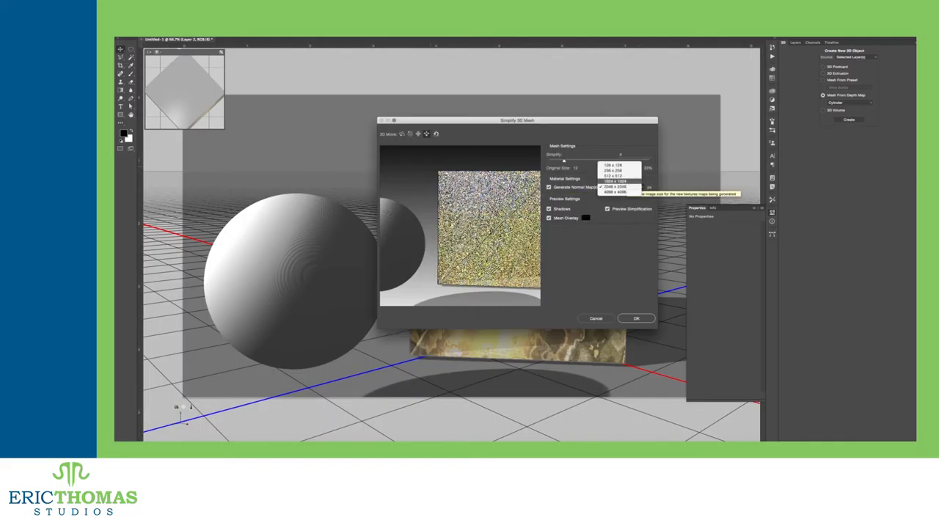
left_click(614, 165)
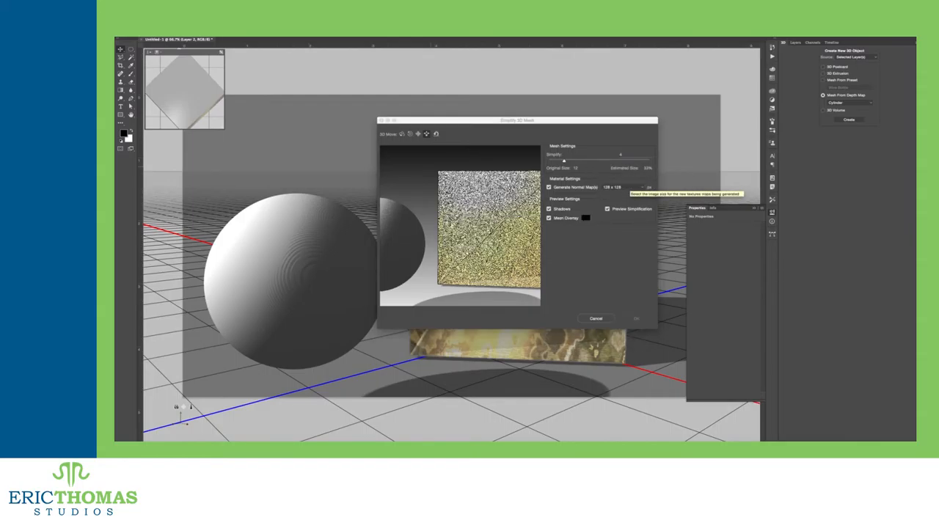
left_click(624, 188)
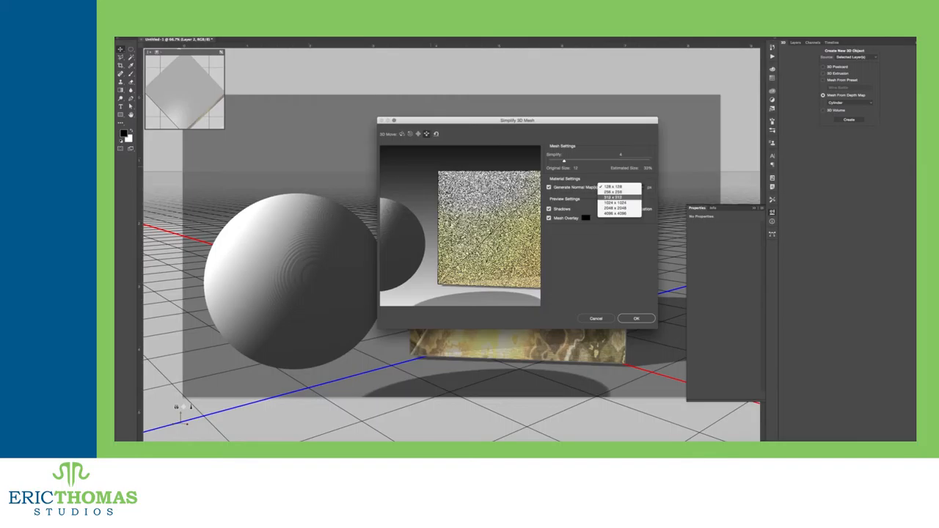
left_click(617, 197)
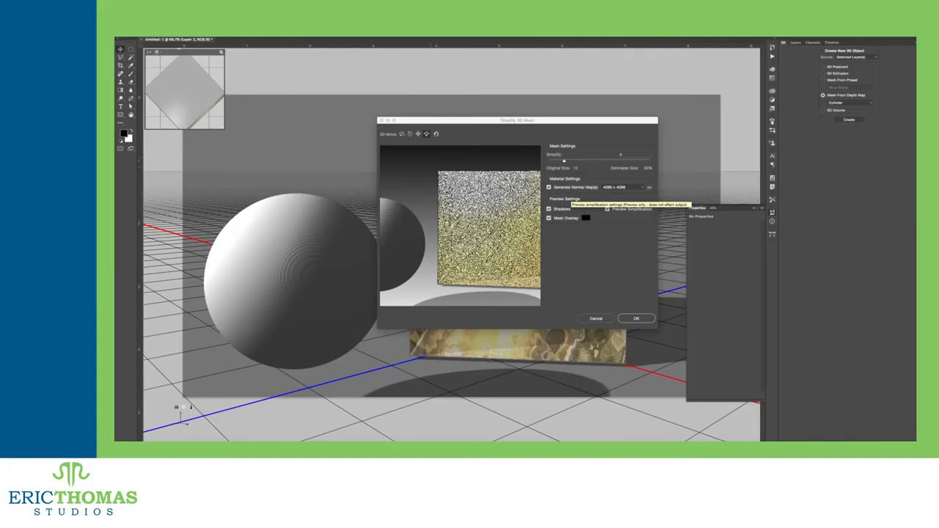
Turn off Shadows, Mesh Overlay and Preview Simplification, confirm, and reach the Generate UVs options.
left_click(549, 209)
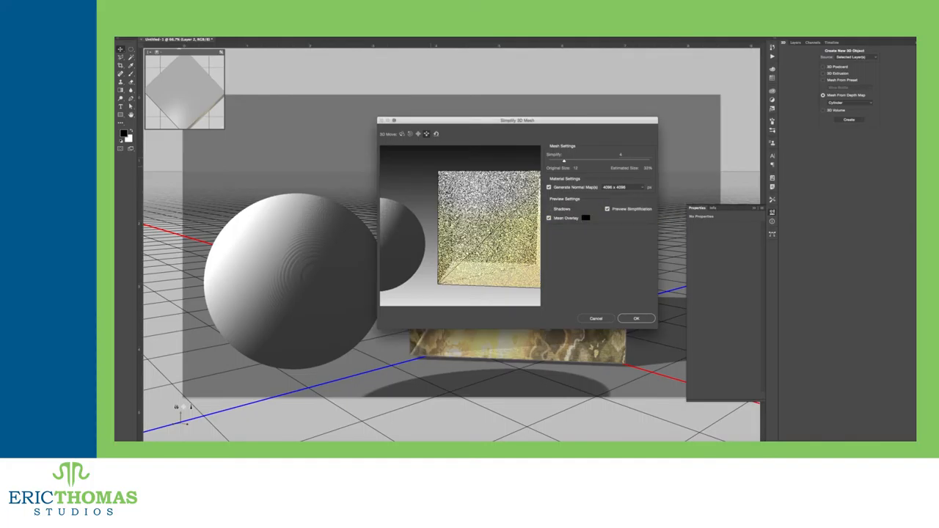
left_click(549, 218)
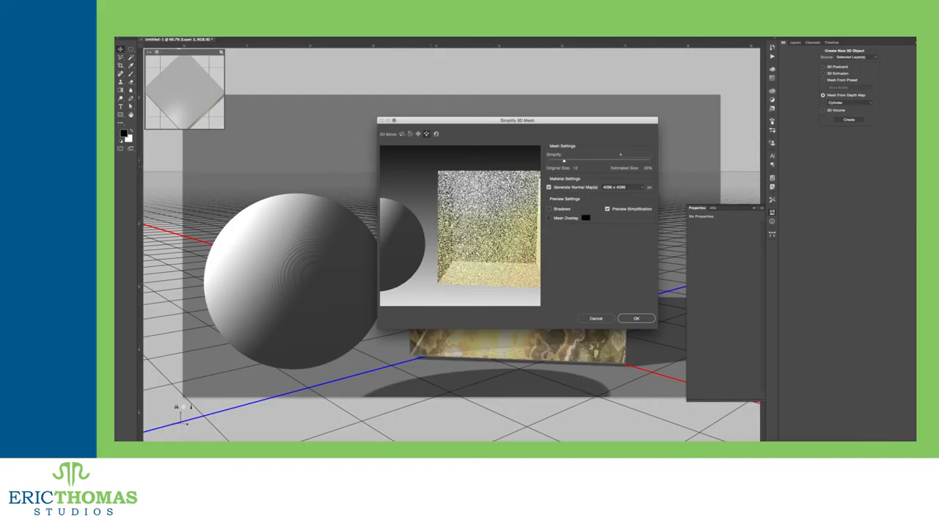
left_click(607, 209)
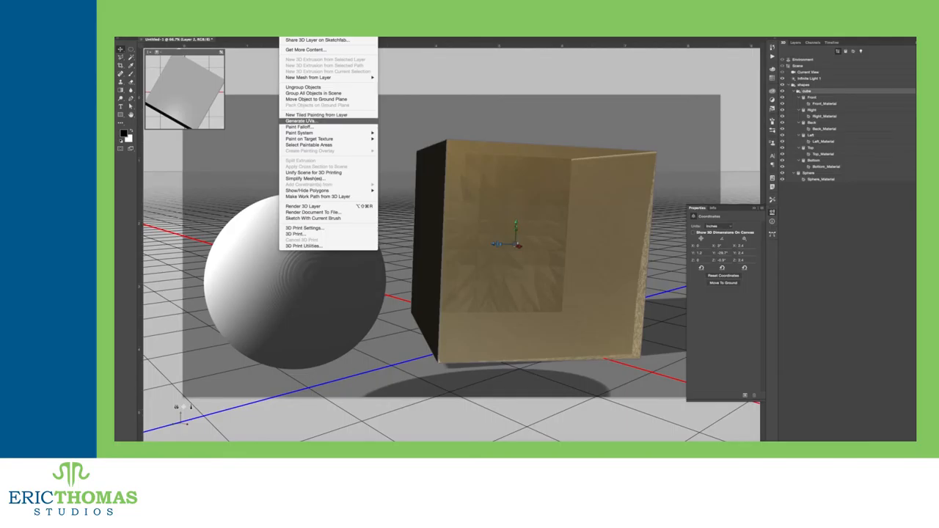
left_click(302, 121)
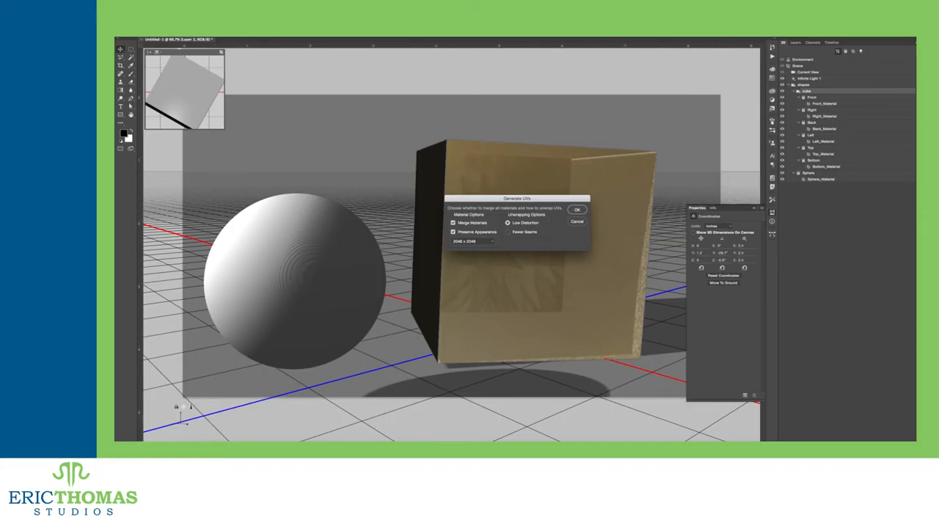
Generate UVs with Merge Materials kept at 2048 × 2048.
left_click(470, 241)
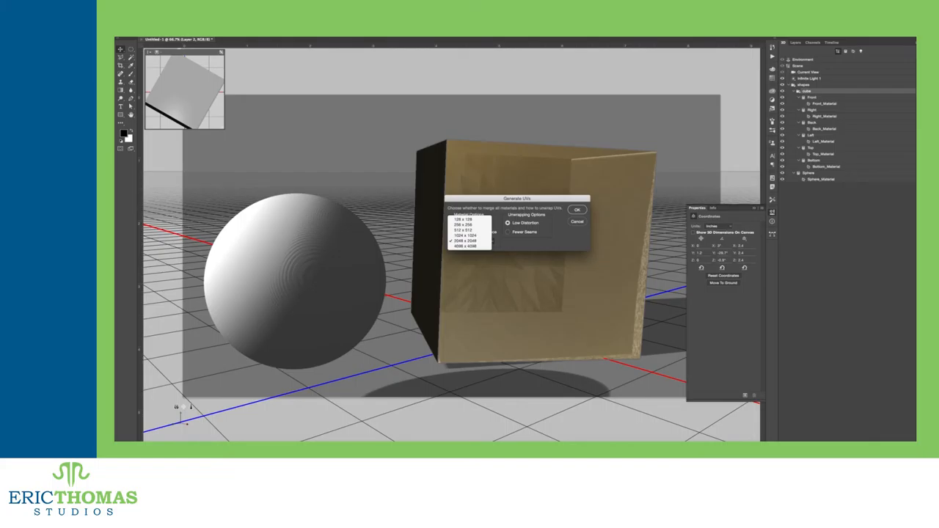
left_click(469, 241)
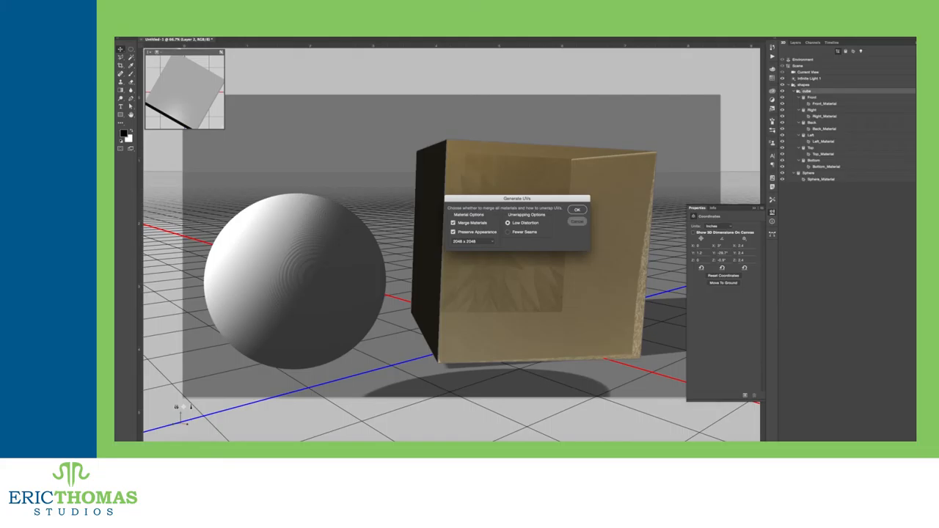
left_click(577, 210)
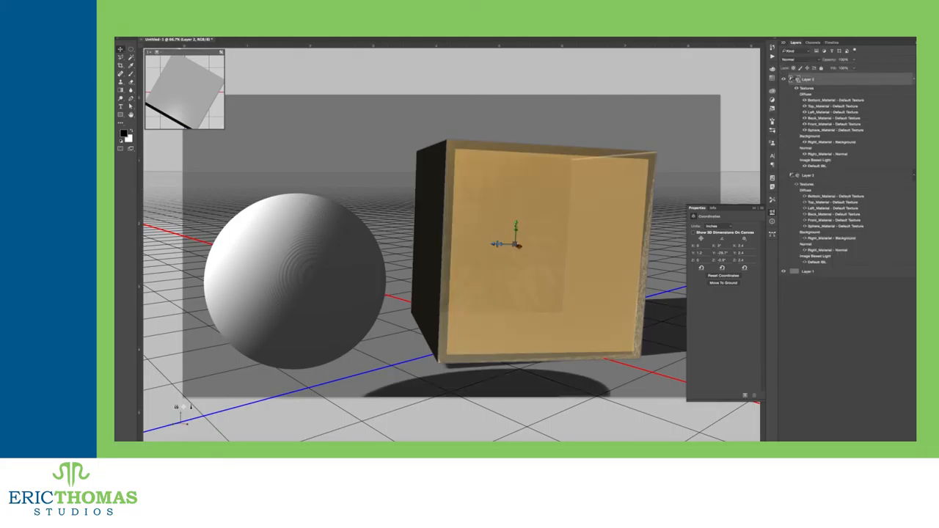
Select the Scene in the 3D tree, reopen the Generate UVs options and dismiss them.
left_click(830, 43)
left_click(800, 66)
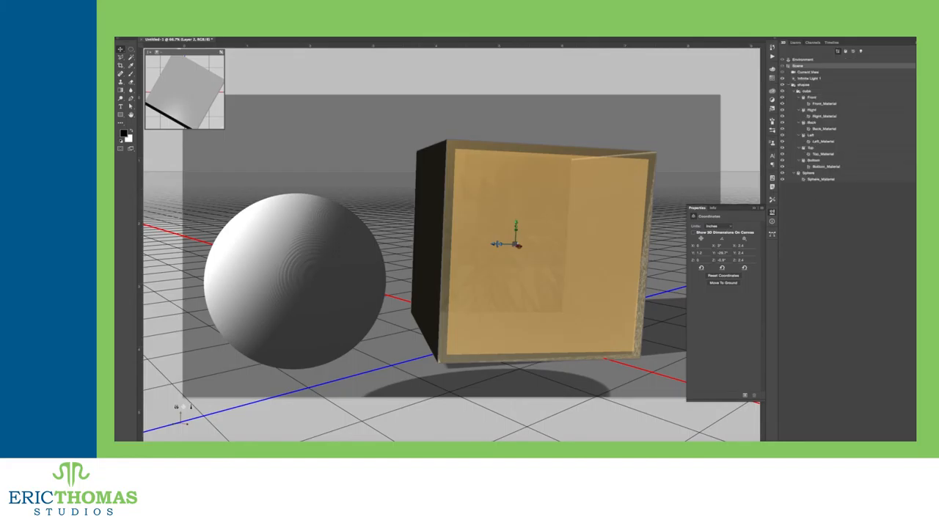
left_click(323, 43)
left_click(326, 123)
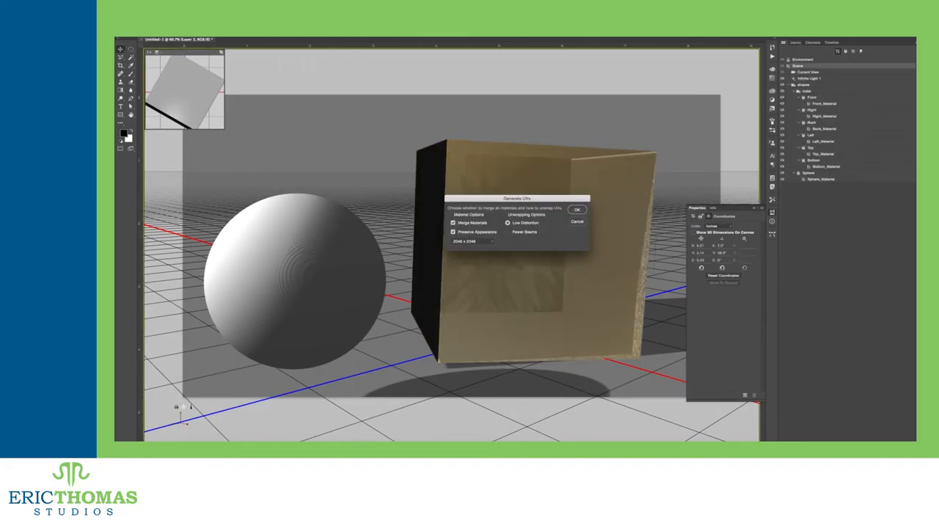
key("Return")
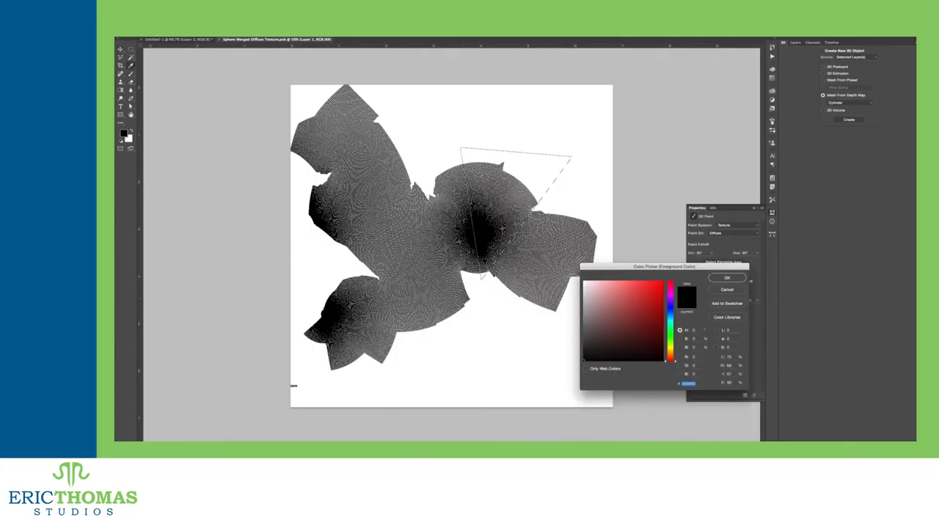
Fill the triangular selection on the texture with red and return to the 3D scene document.
left_click(727, 277)
key("alt+BackSpace")
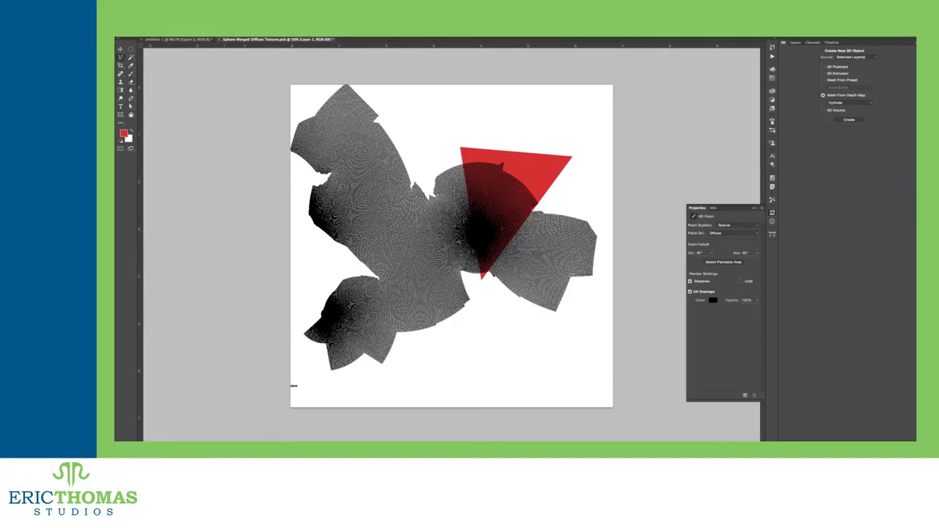
key("ctrl+Tab")
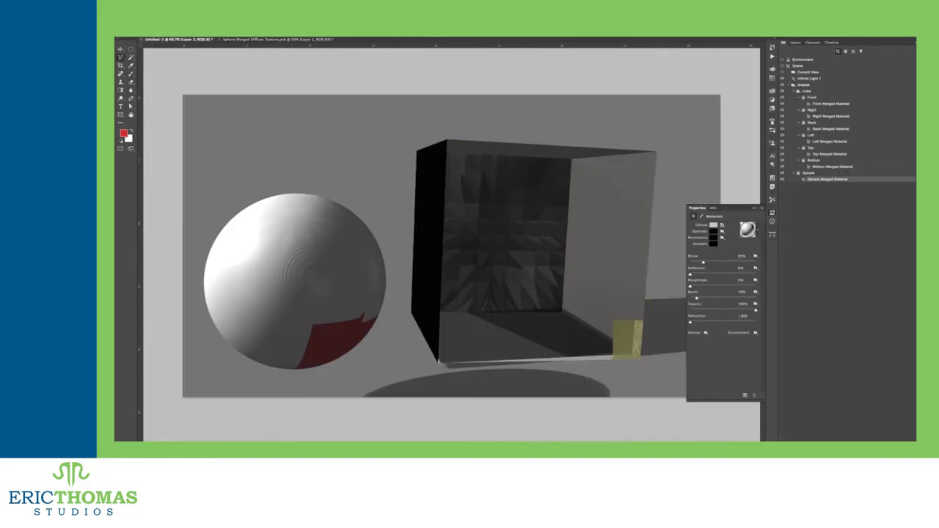
Select the sphere in the scene and rotate it so the red patch turns away.
left_click(814, 72)
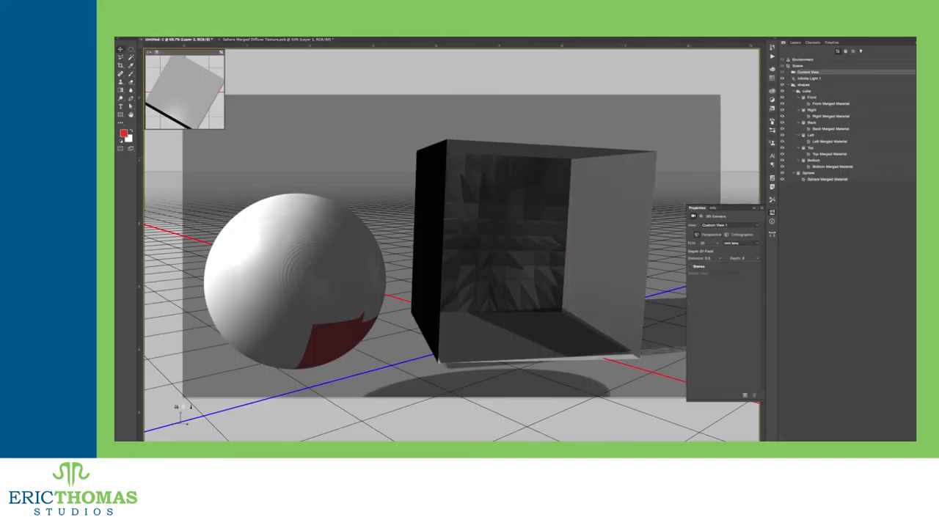
left_click(297, 279)
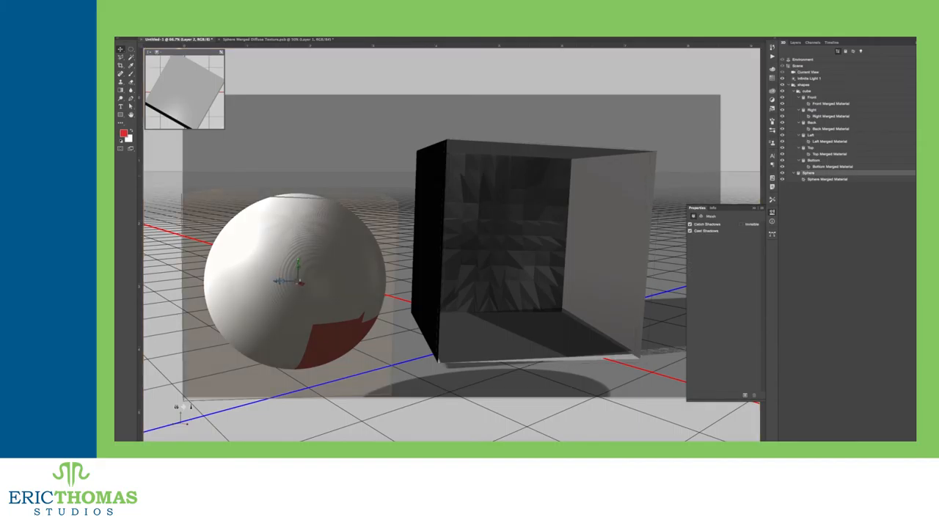
left_click_drag(298, 279, 279, 278)
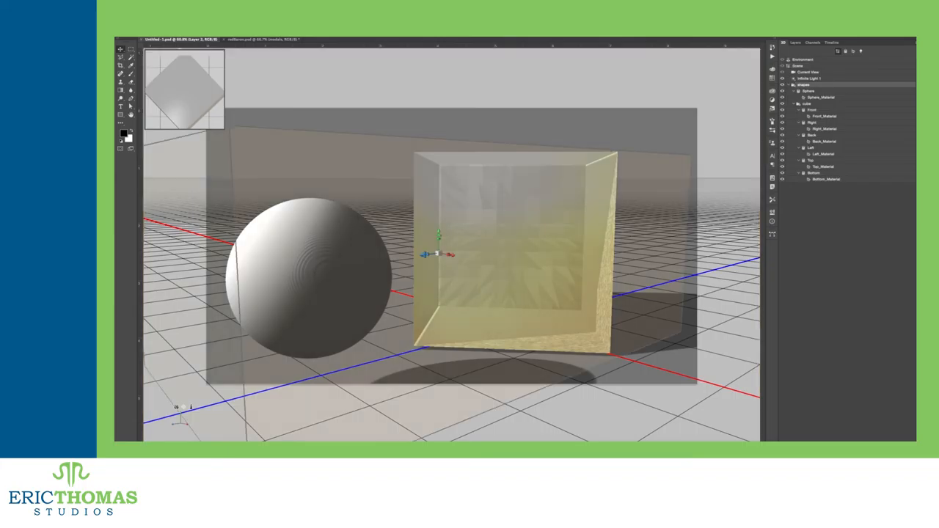
Rotate the sphere, undo an overshoot move toward the cube, and raise it slightly.
left_click(315, 271)
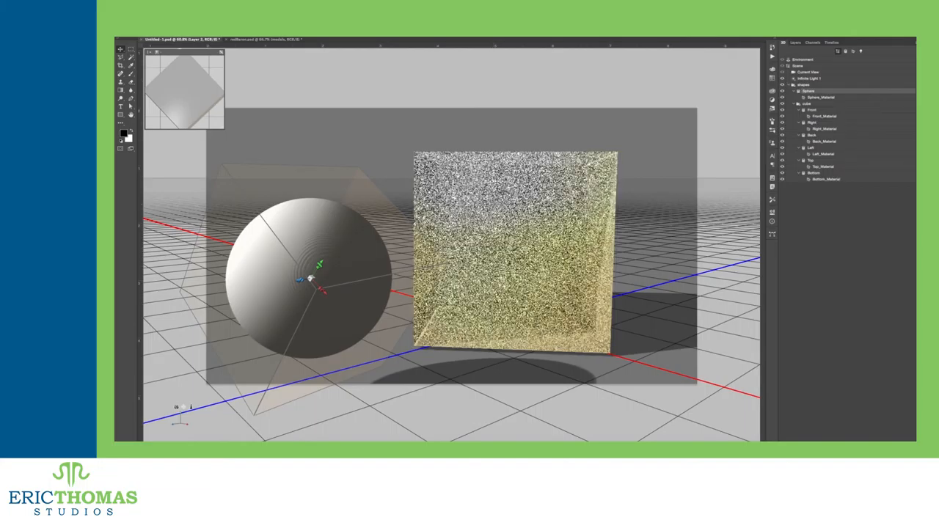
left_click_drag(321, 290, 328, 278)
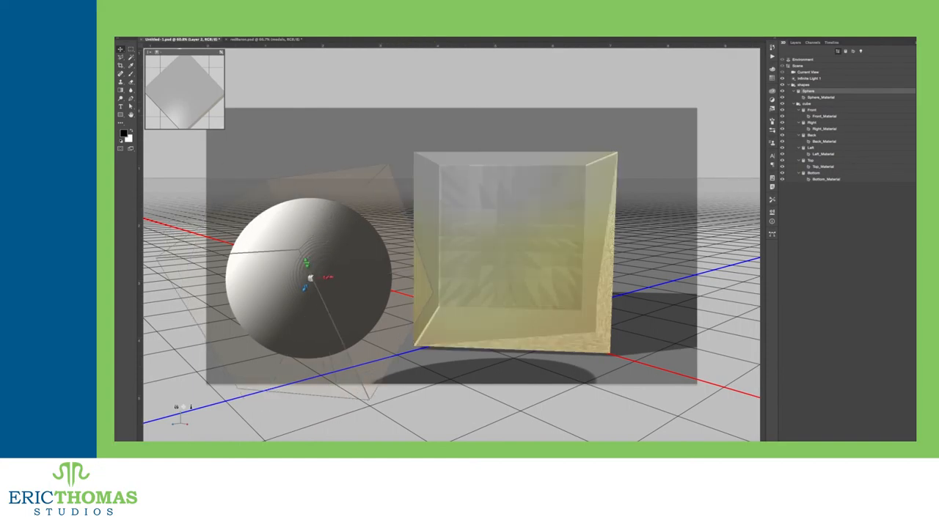
left_click_drag(312, 276, 515, 264)
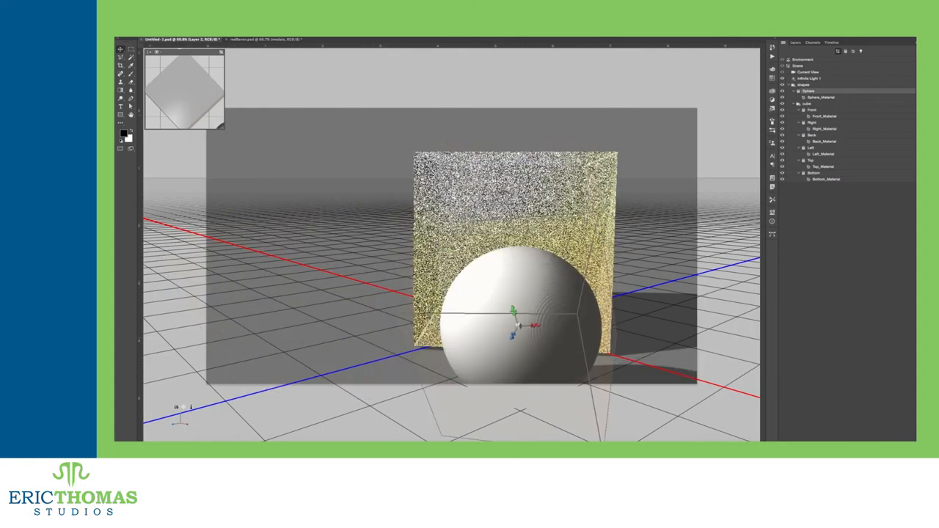
key("ctrl+z")
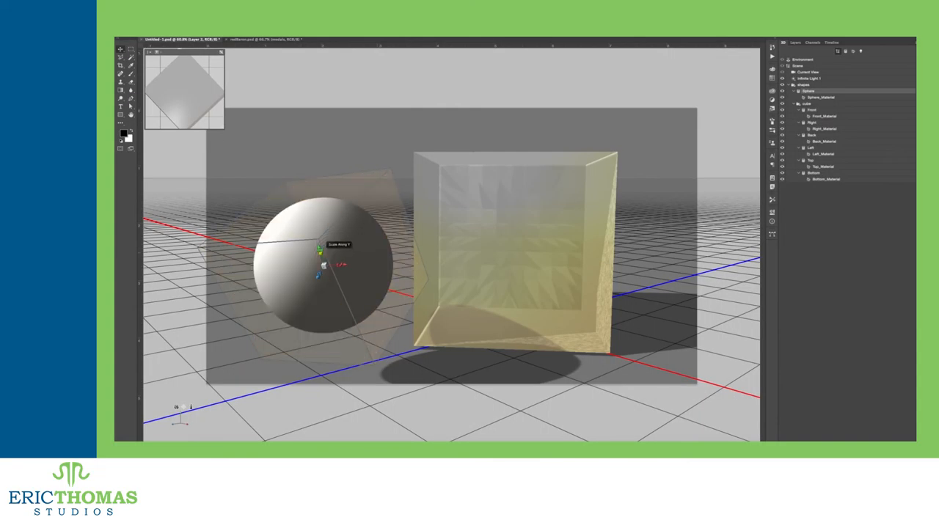
left_click_drag(322, 251, 312, 237)
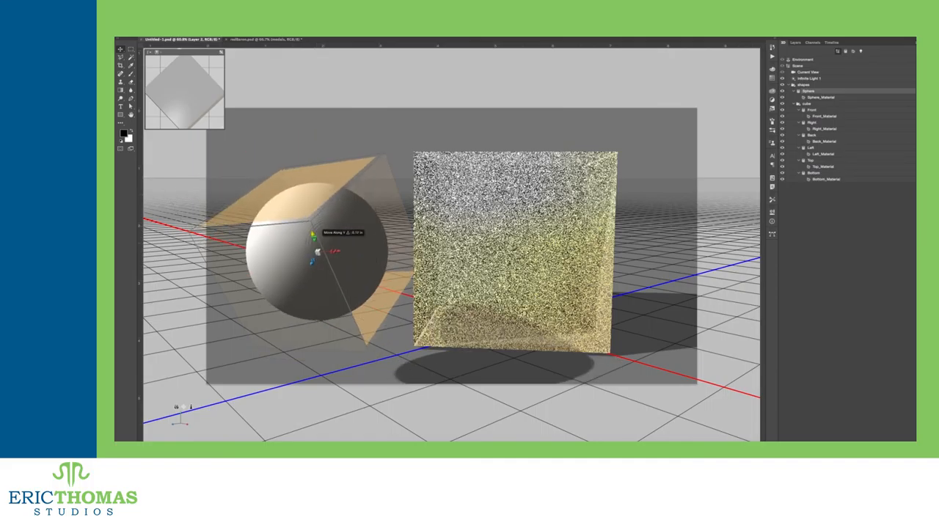
Spin and tilt the sphere around Y and X, then scale along Z and Y into a flattened ellipsoid.
left_click_drag(317, 252, 329, 252)
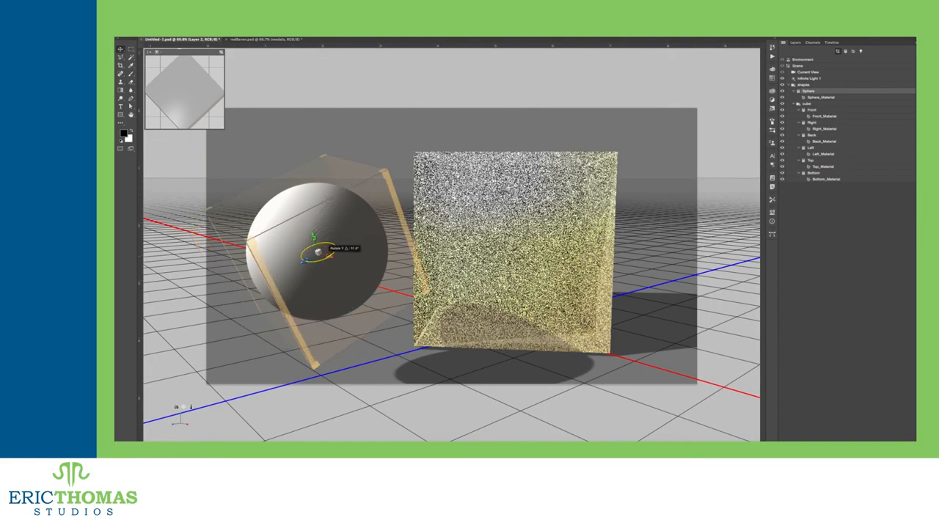
left_click_drag(329, 252, 440, 209)
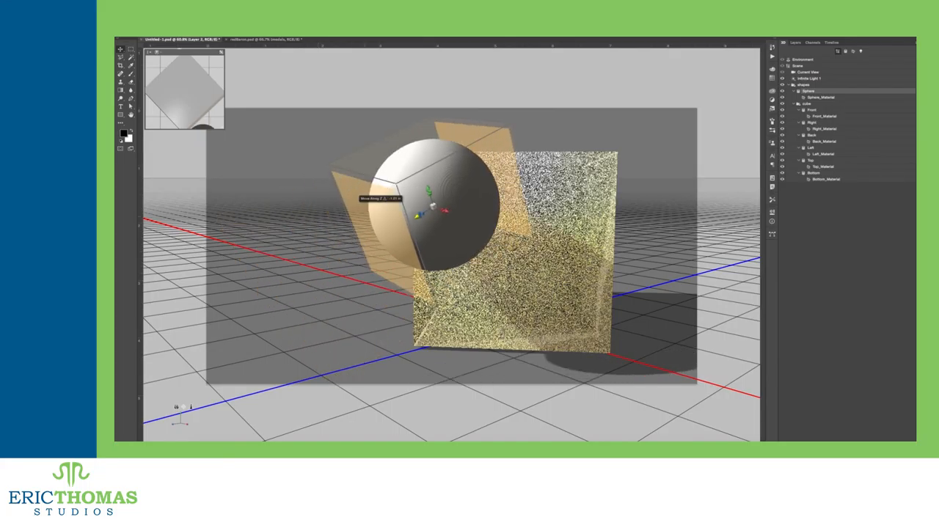
left_click_drag(443, 209, 443, 205)
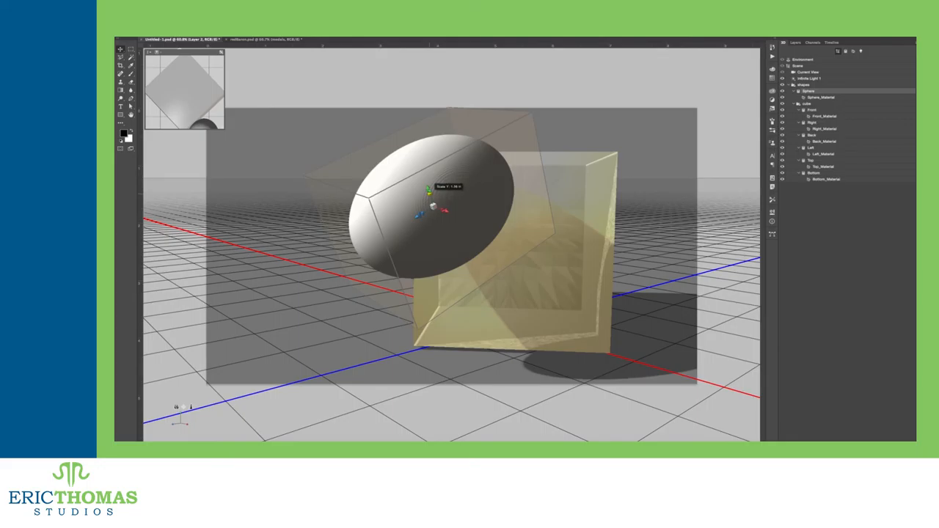
left_click_drag(428, 193, 430, 199)
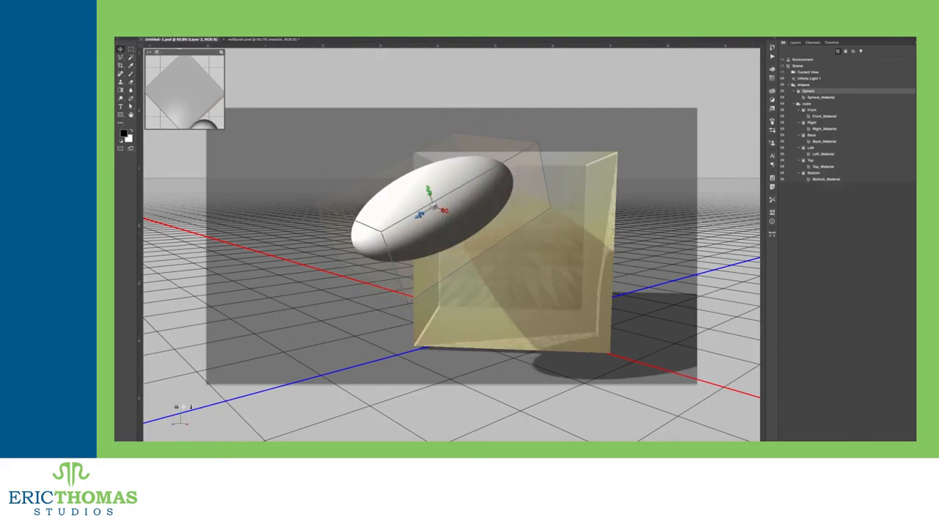
left_click(815, 78)
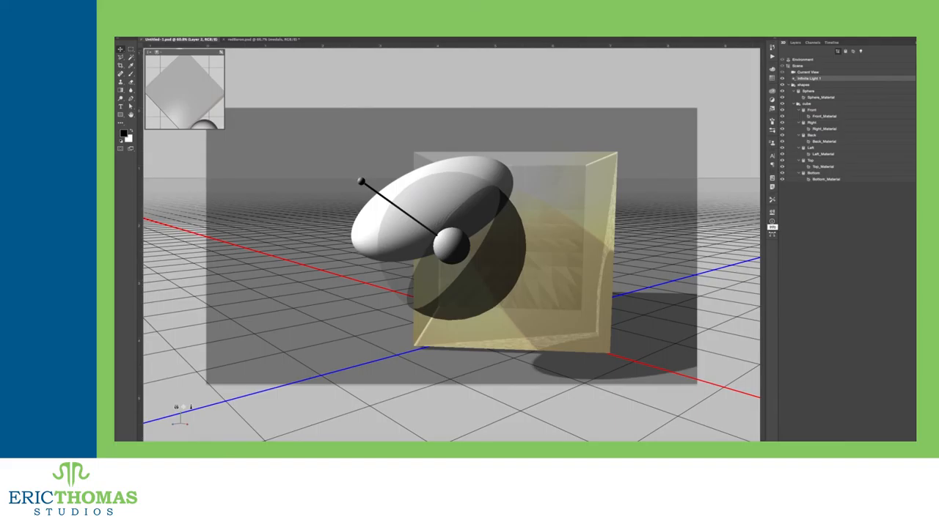
Edit Infinite Light 1's Y rotation in Properties > Coordinates and switch its type to Point.
left_click(772, 213)
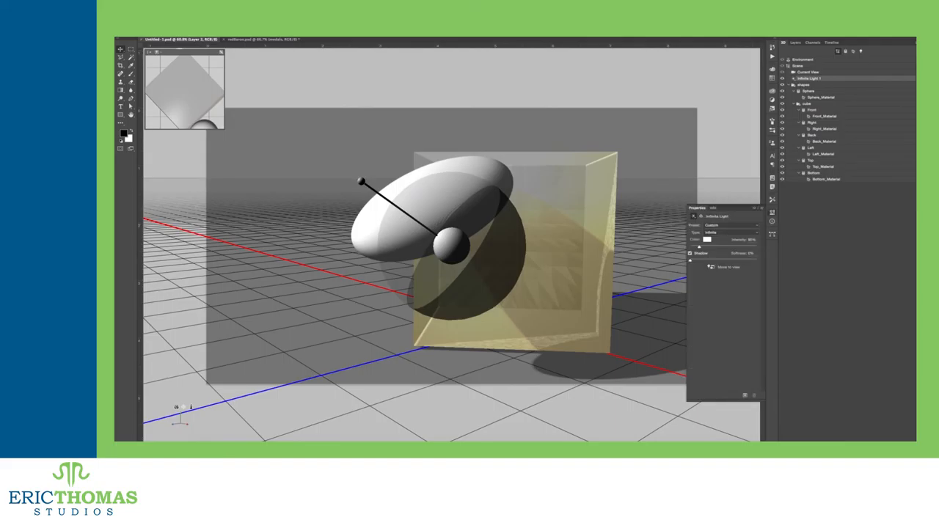
left_click(700, 216)
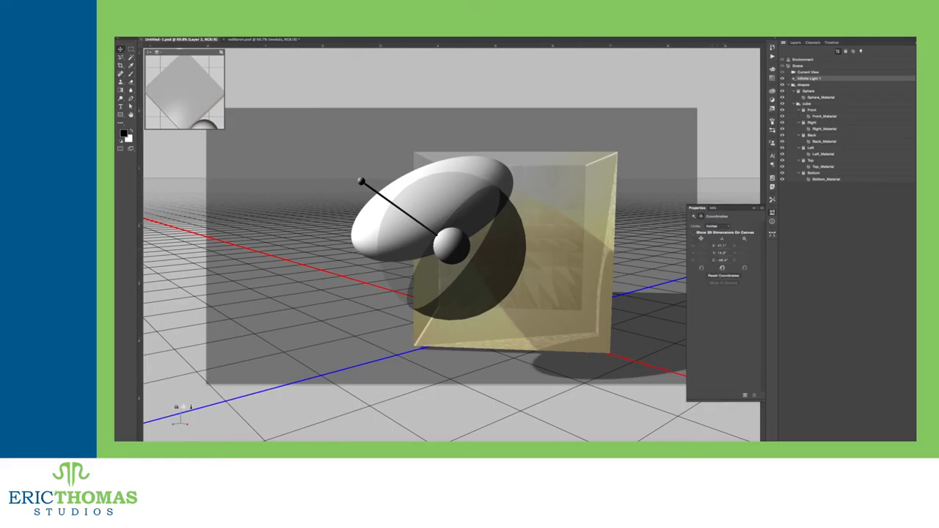
left_click(722, 253)
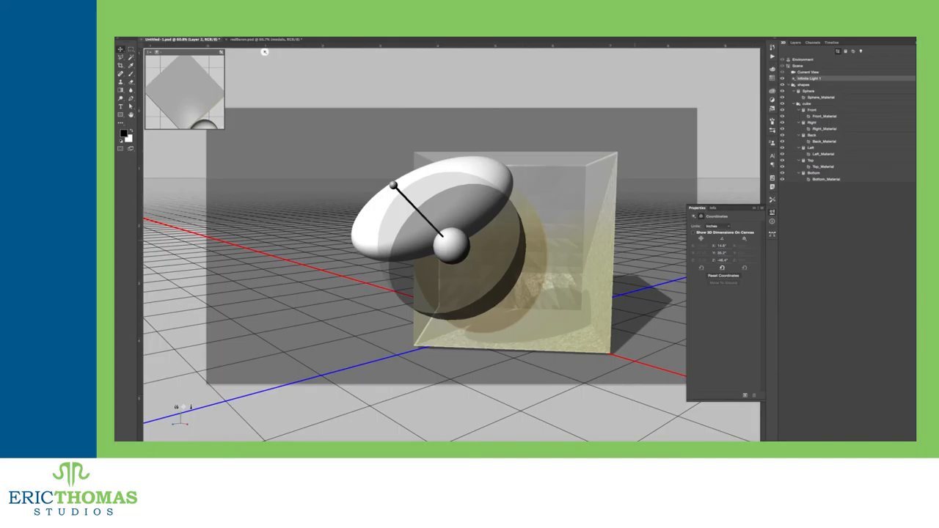
left_click(803, 58)
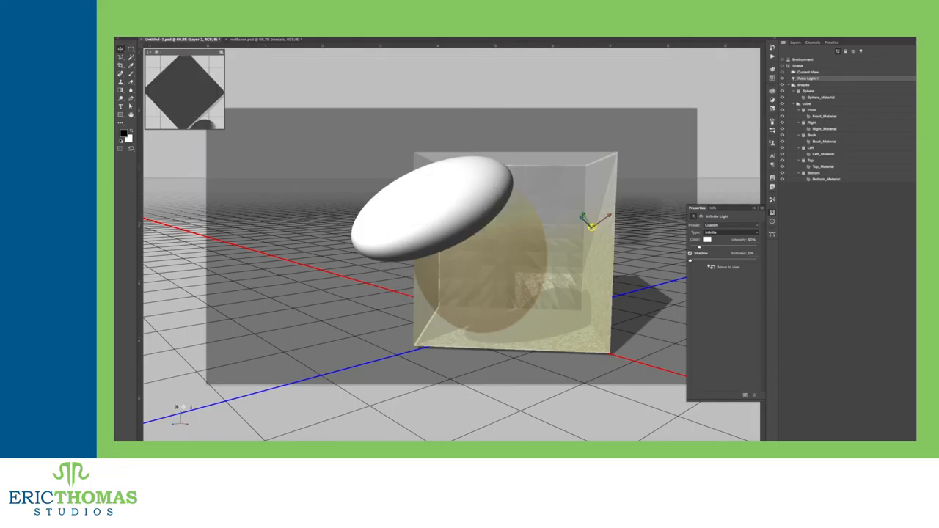
Reselect Point Light 1, set its colour red, enable Light Falloff and change its type to Spot.
left_click(514, 242)
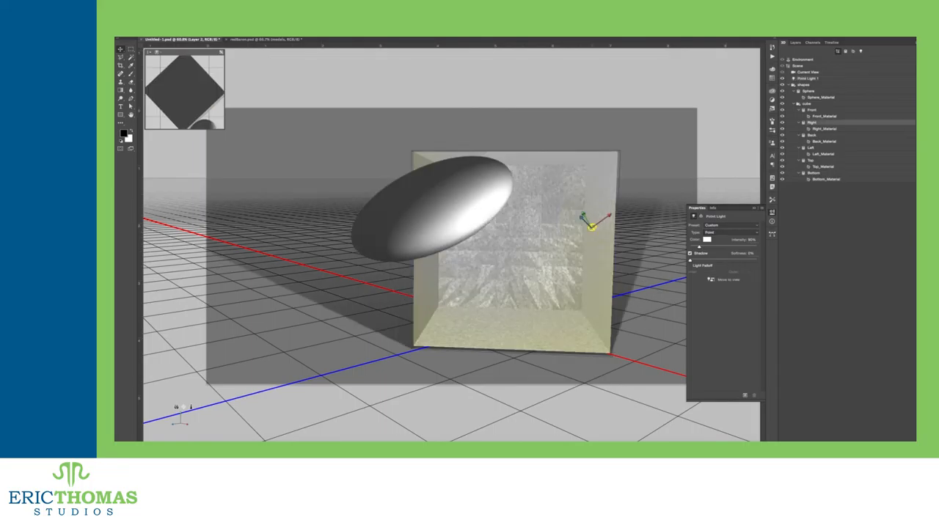
left_click(591, 227)
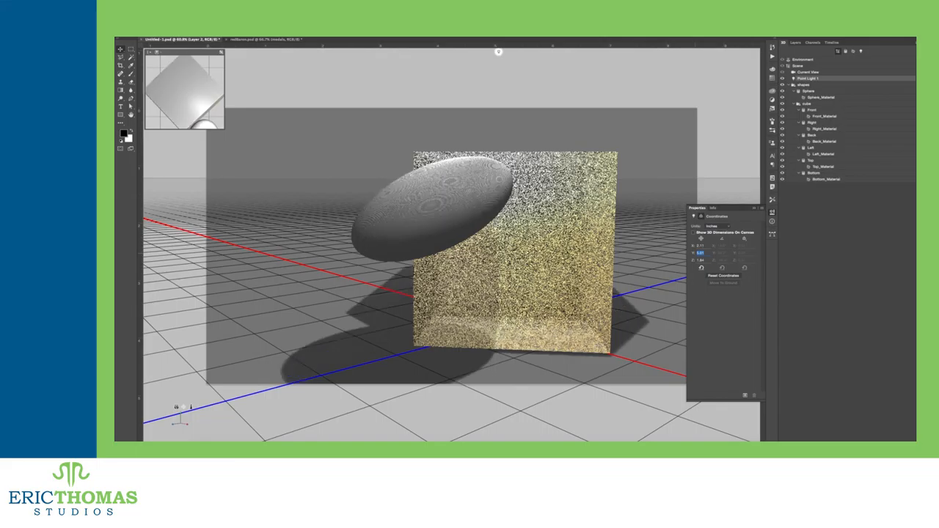
key("Return")
key("Return")
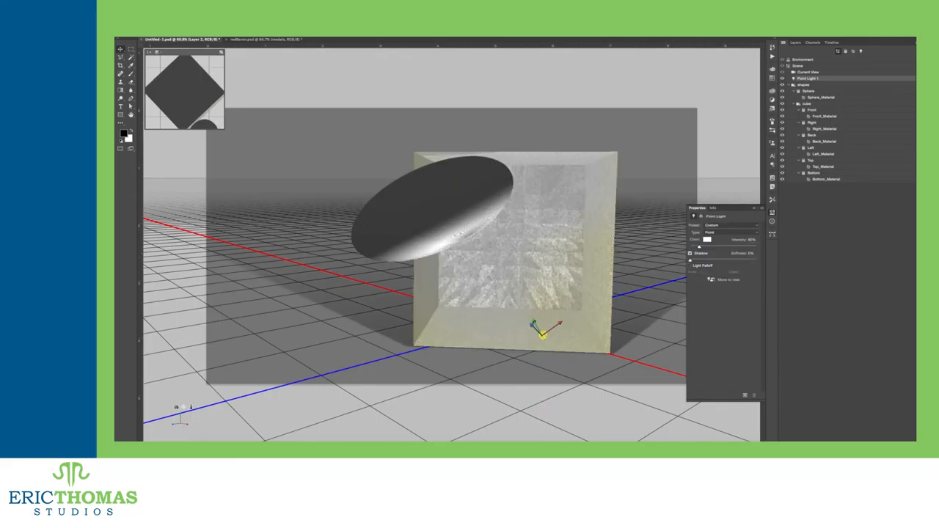
left_click(690, 265)
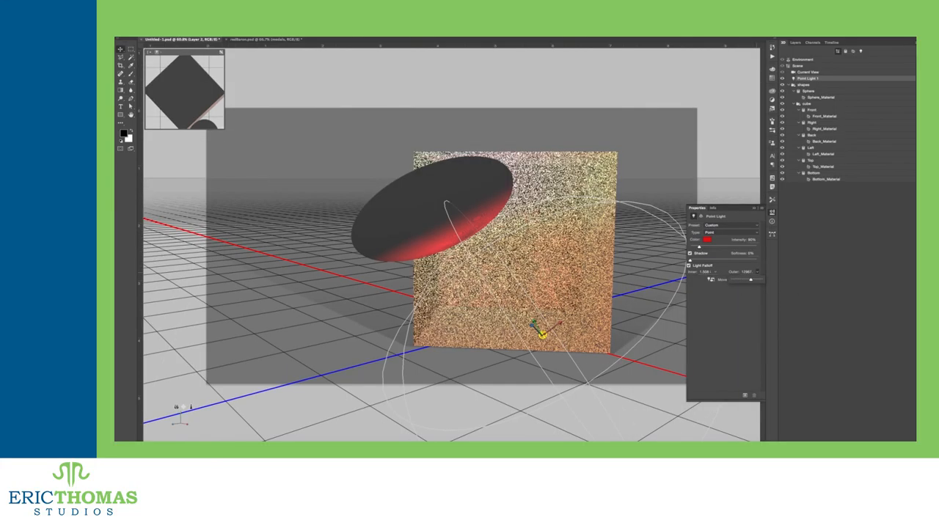
left_click(723, 232)
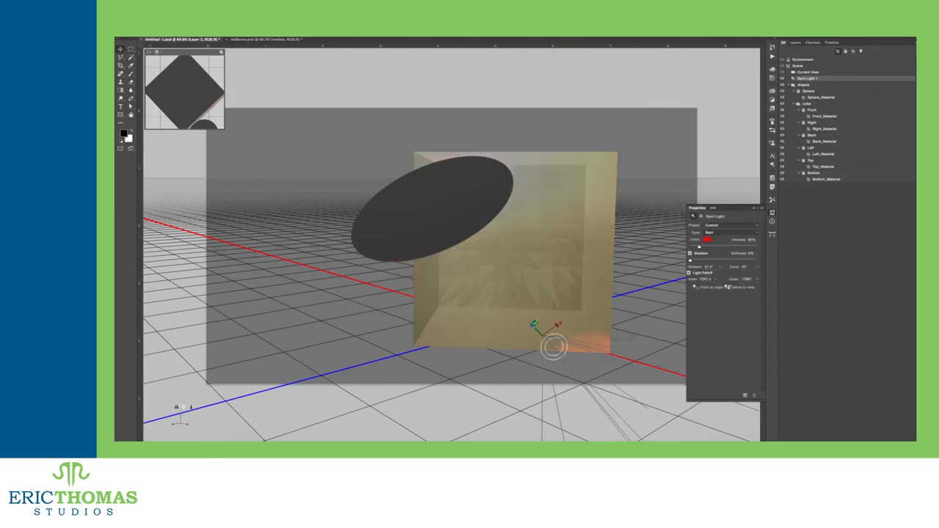
Raise the spot light above the cube, widen its cone onto the ellipsoid, and close Properties.
mouse_move(554, 346)
left_mouse_down()
mouse_move(542, 324)
mouse_move(544, 136)
mouse_move(554, 154)
left_mouse_up()
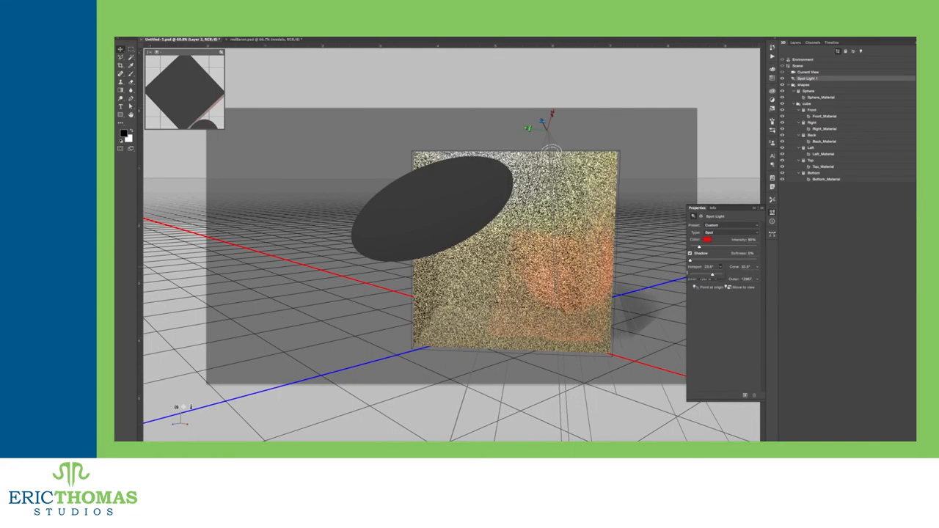
left_click(552, 152)
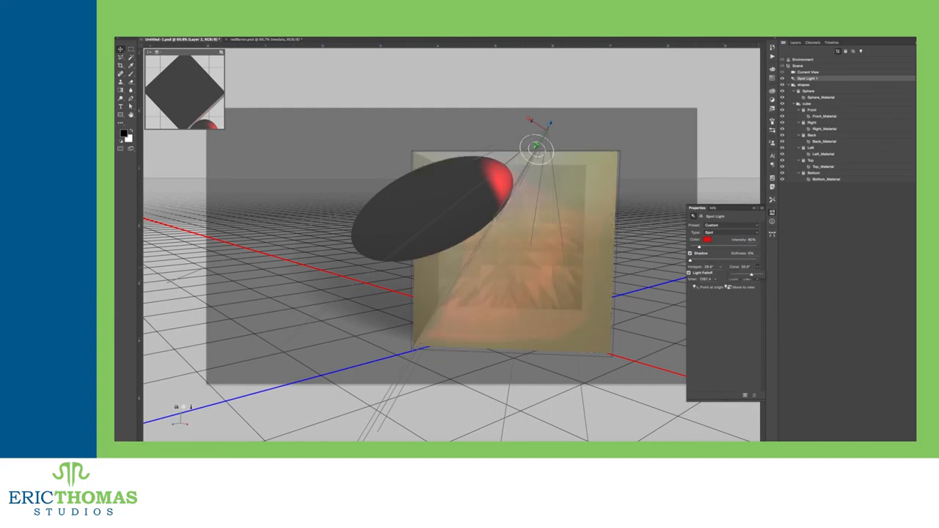
left_click_drag(742, 267, 749, 267)
key("alt+shift+ctrl+r")
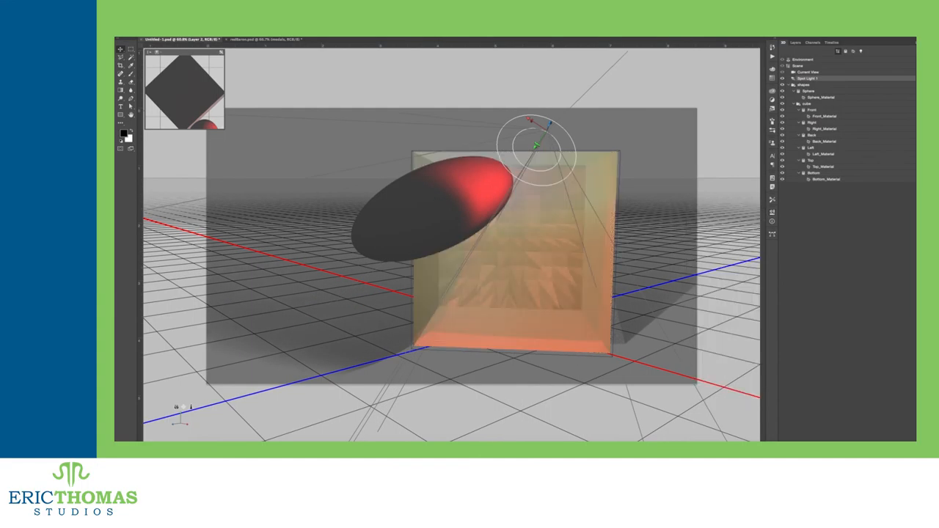